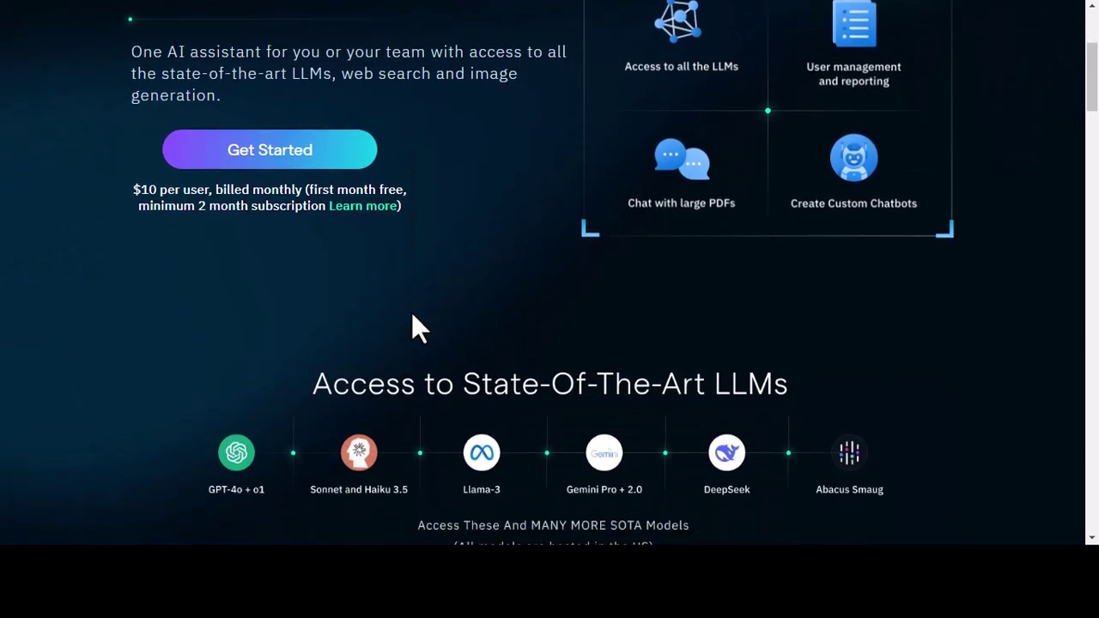
scroll(413, 314, "down", 2)
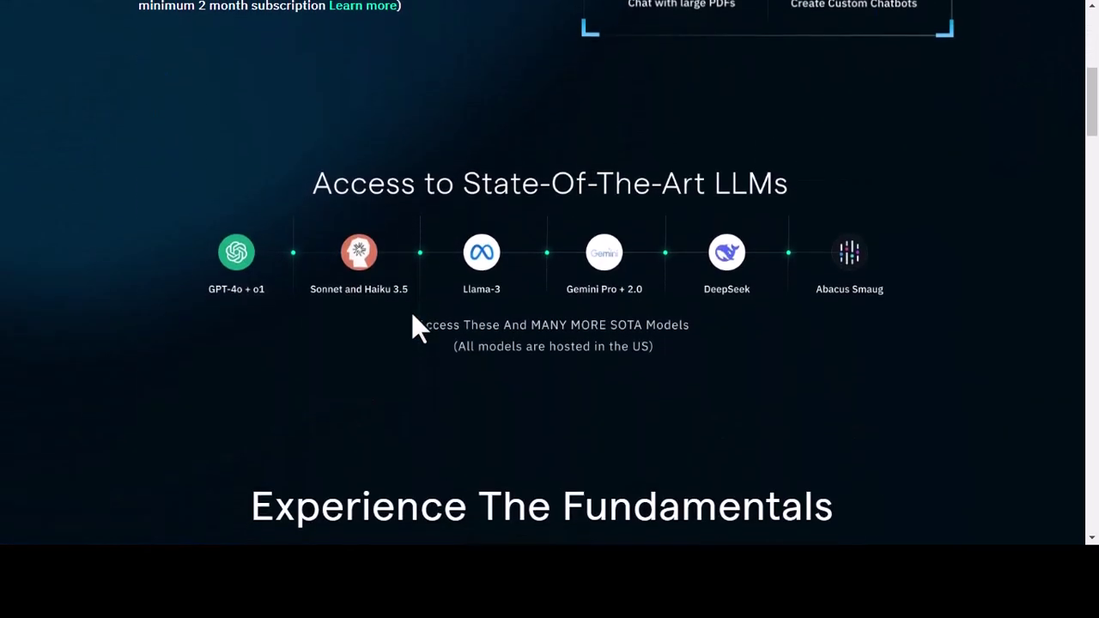
scroll(412, 313, "down", 1)
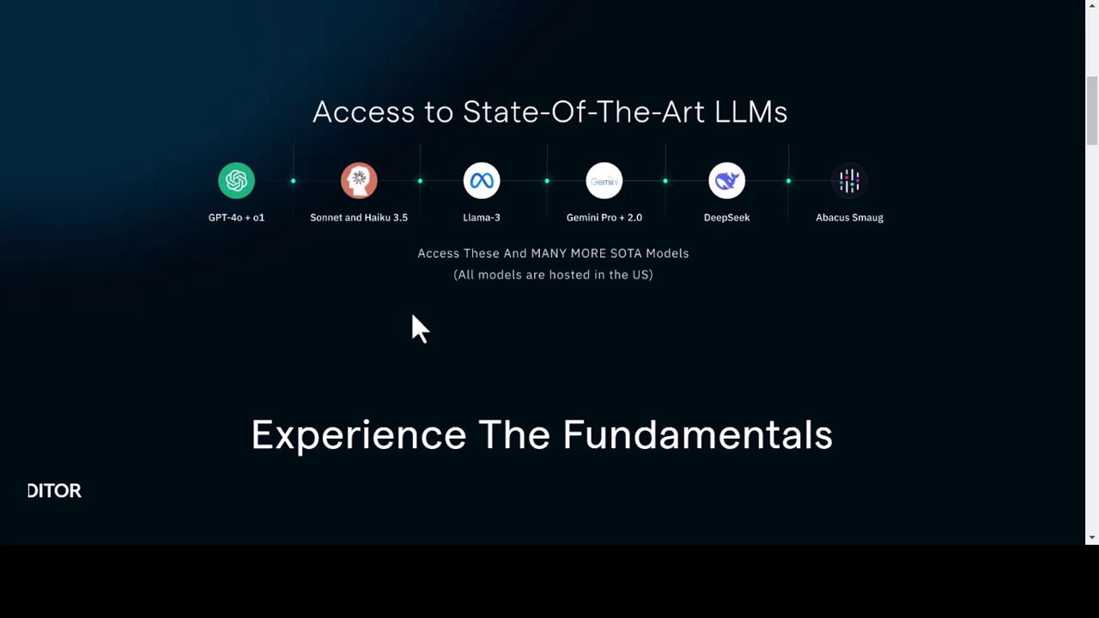
Step: Browse the ChatLLM Teams landing page, then sign up with a Google account
scroll(413, 315, "down", 2)
scroll(412, 314, "down", 4)
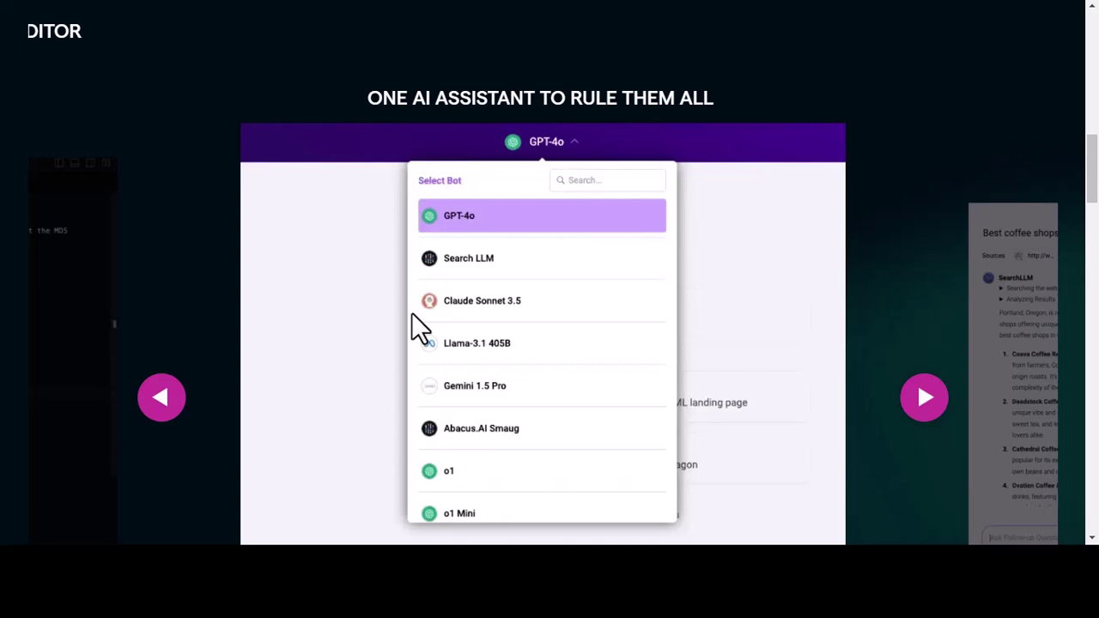
scroll(411, 313, "down", 7)
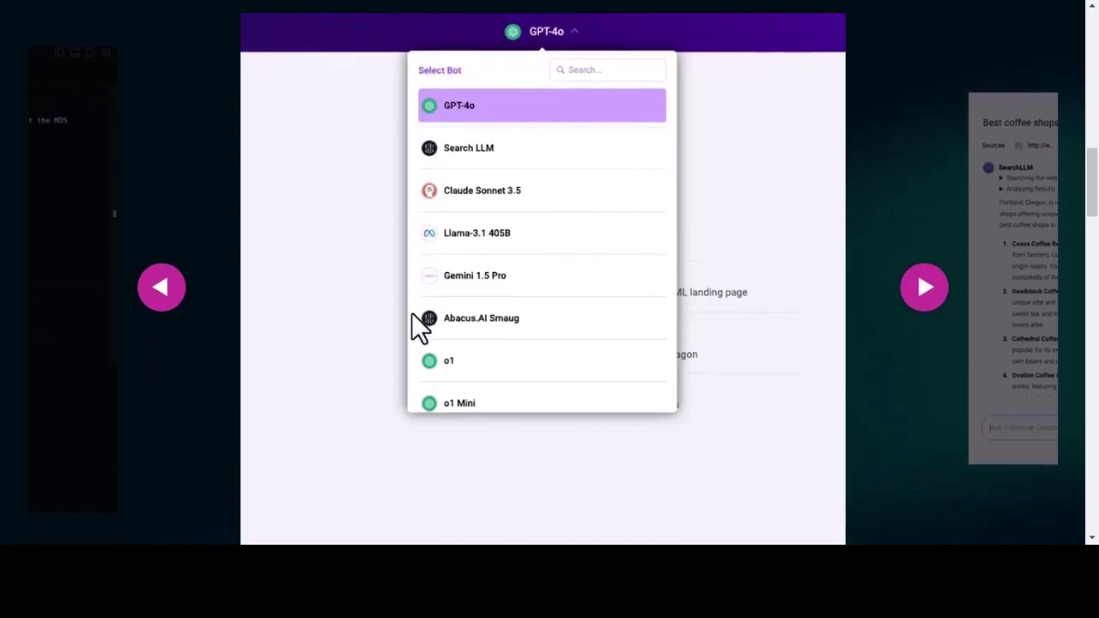
scroll(411, 327, "down", 1)
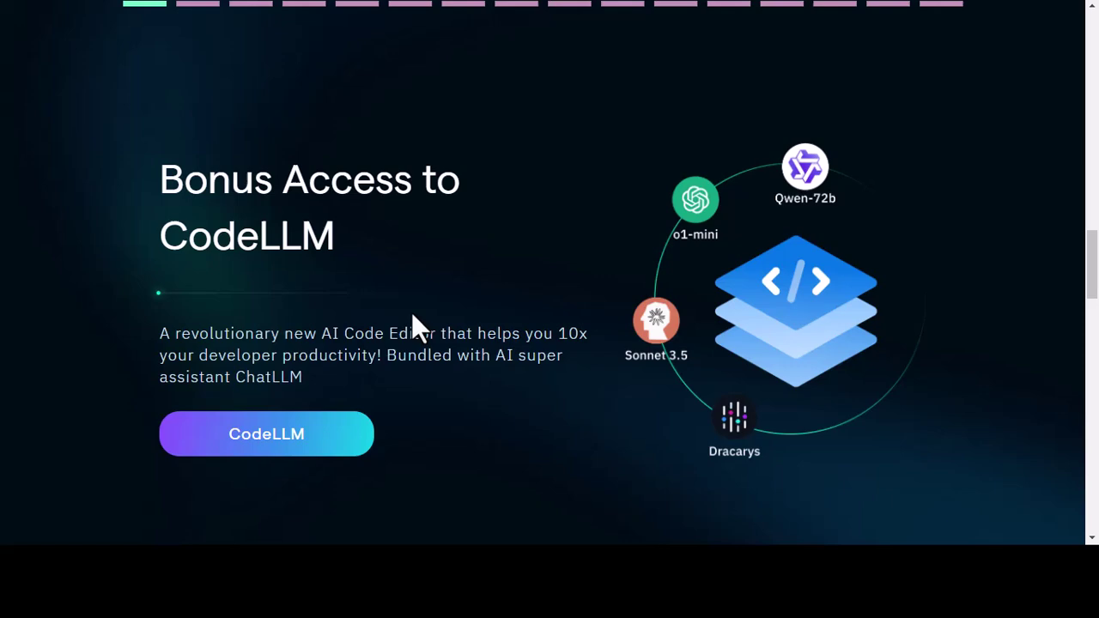
scroll(412, 314, "down", 6)
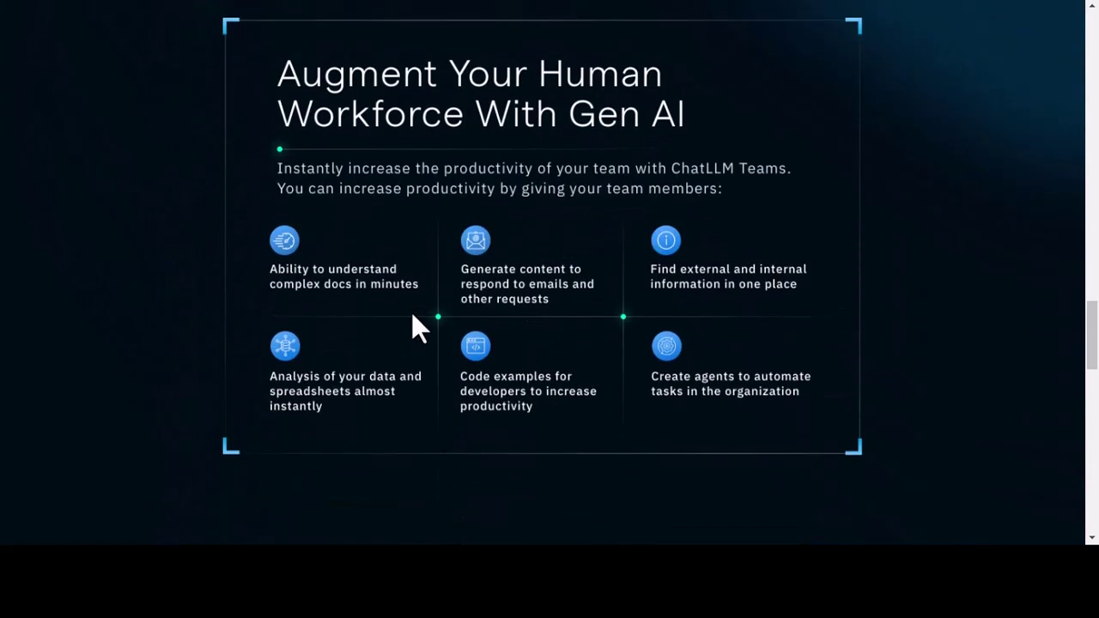
scroll(412, 314, "down", 5)
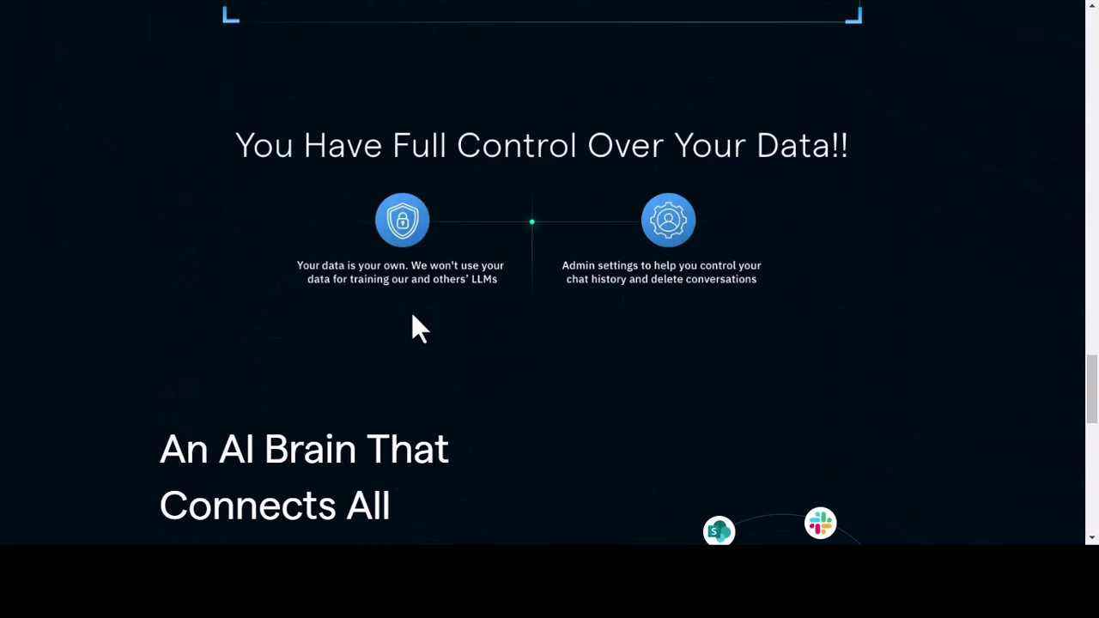
scroll(412, 314, "down", 7)
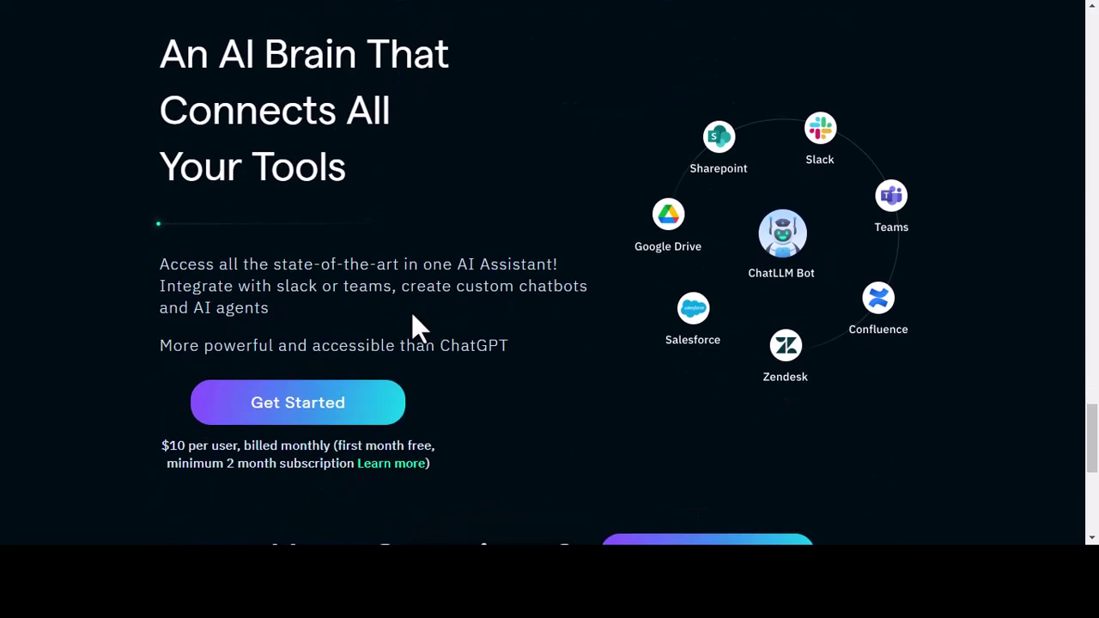
key("Home")
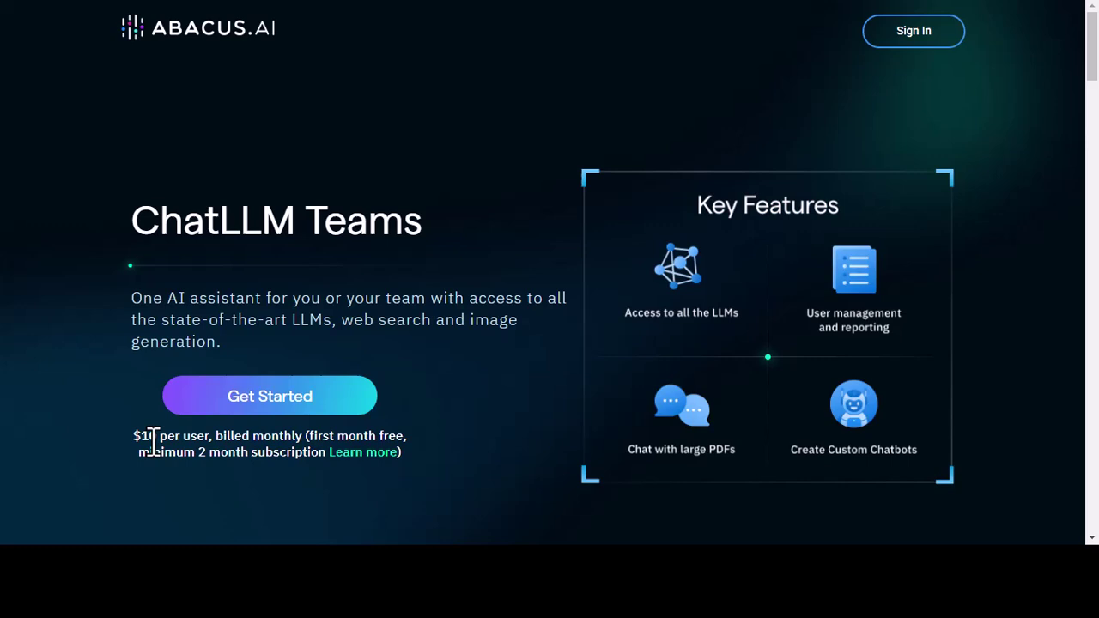
left_click(268, 409)
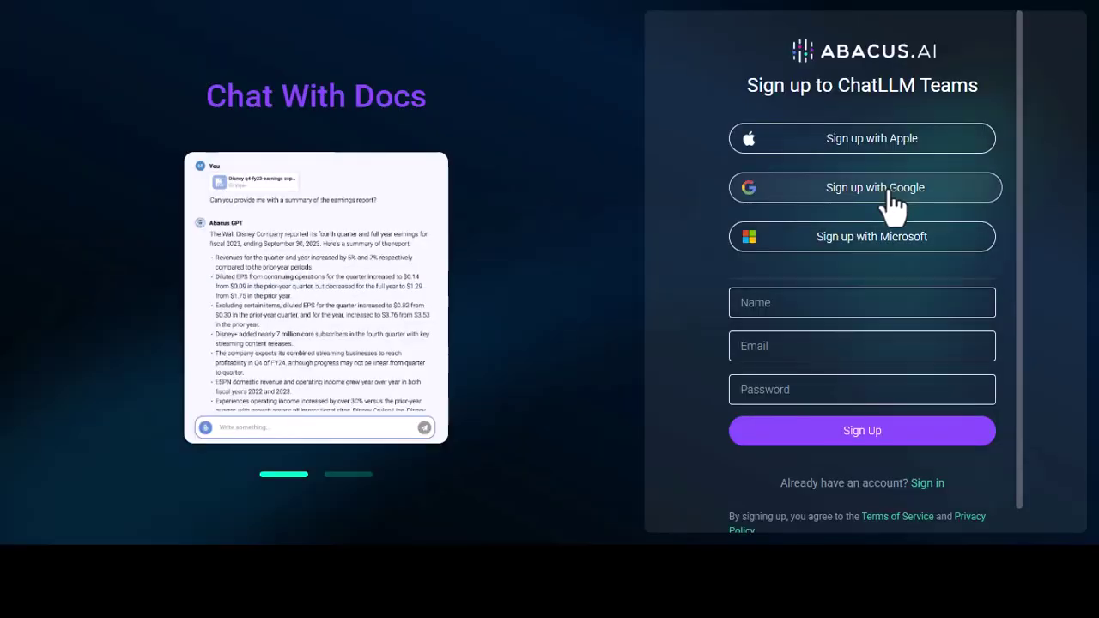
left_click(833, 196)
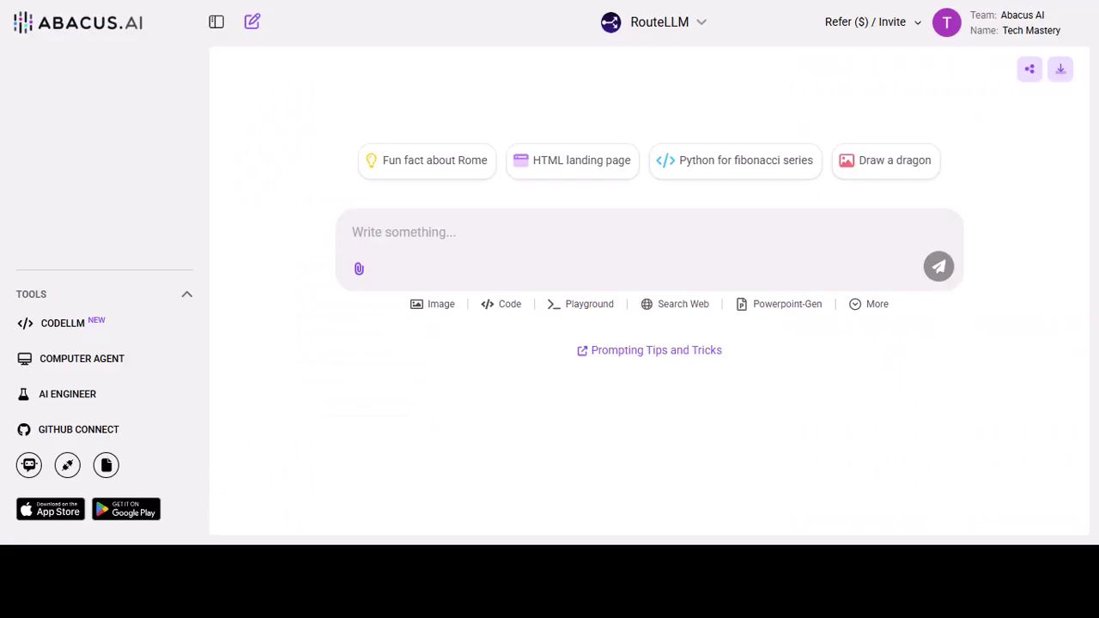
Step: Choose GPT-4o instead of RouteLLM as the chat model from the bot list
left_click(654, 25)
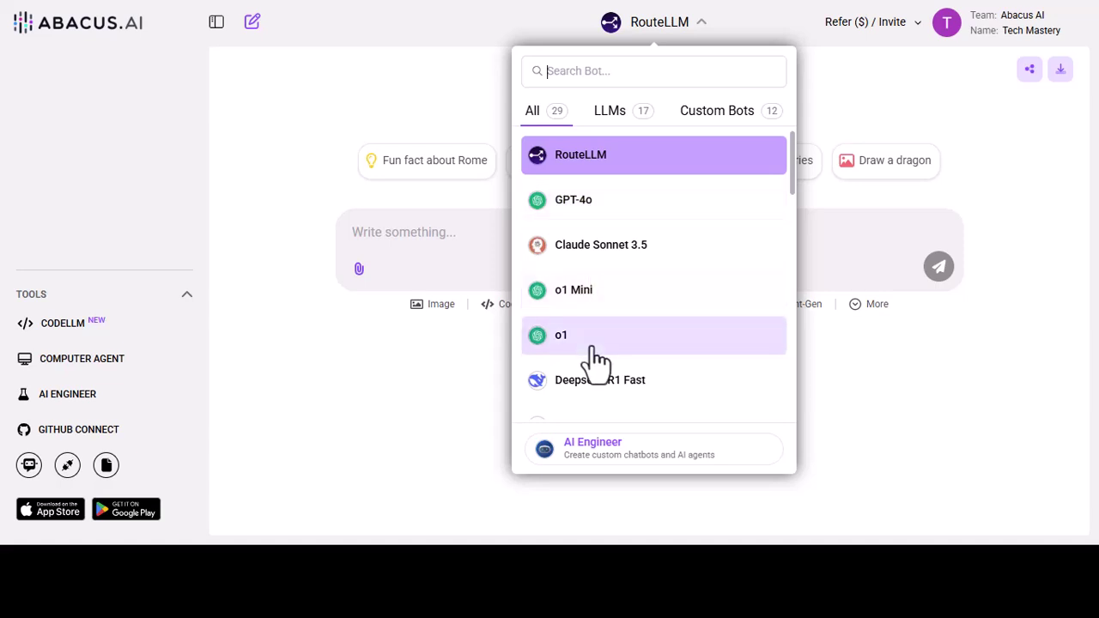
scroll(576, 278, "down", 1)
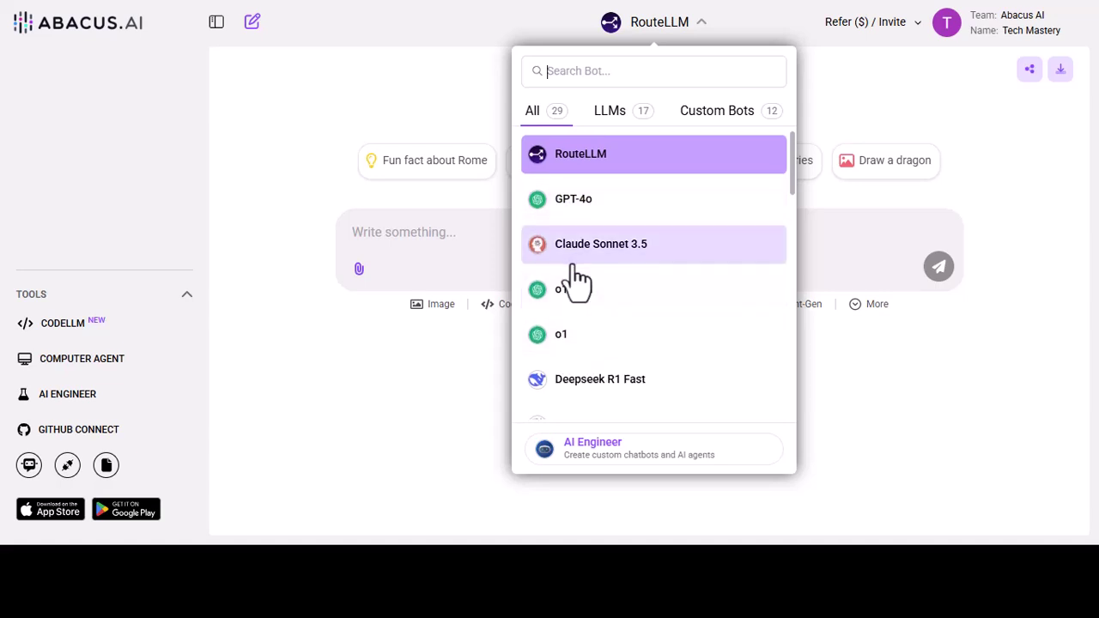
scroll(576, 277, "down", 3)
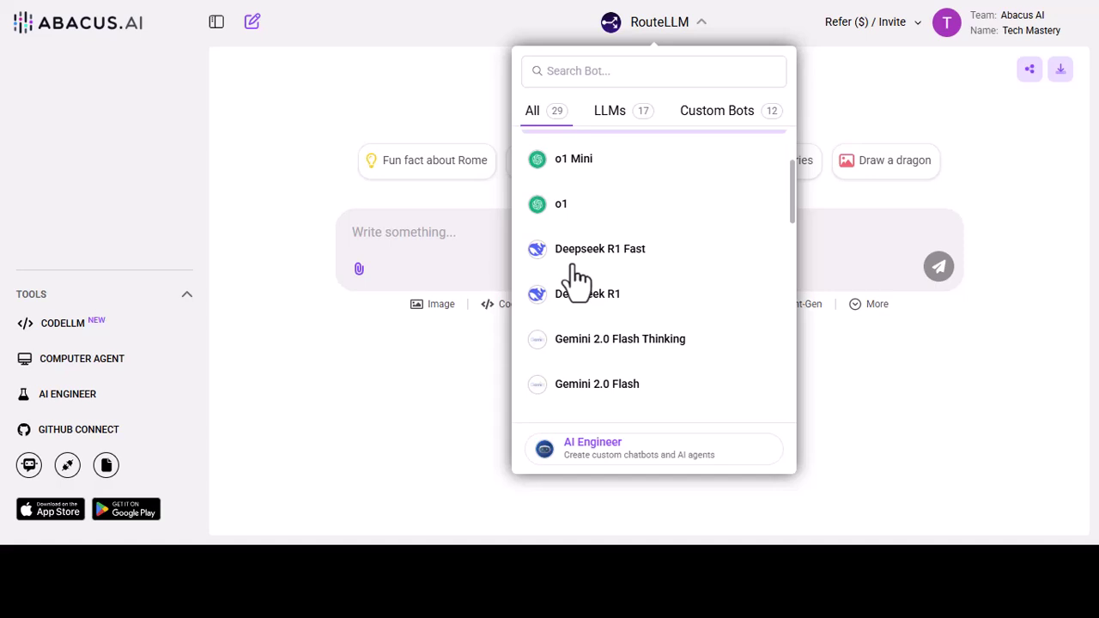
scroll(576, 278, "down", 5)
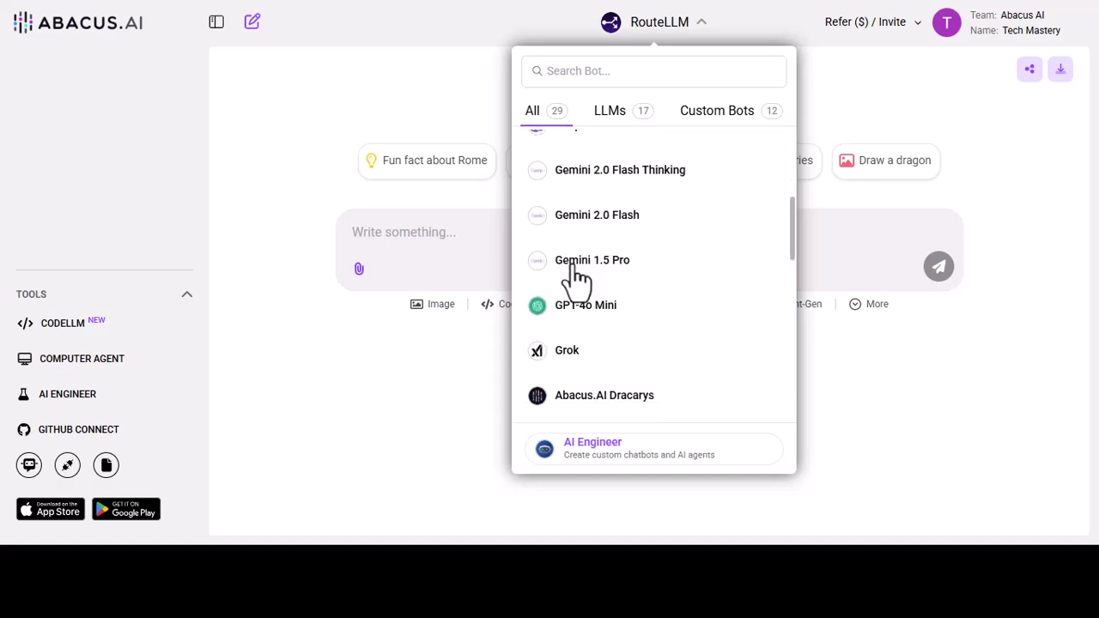
scroll(576, 277, "down", 5)
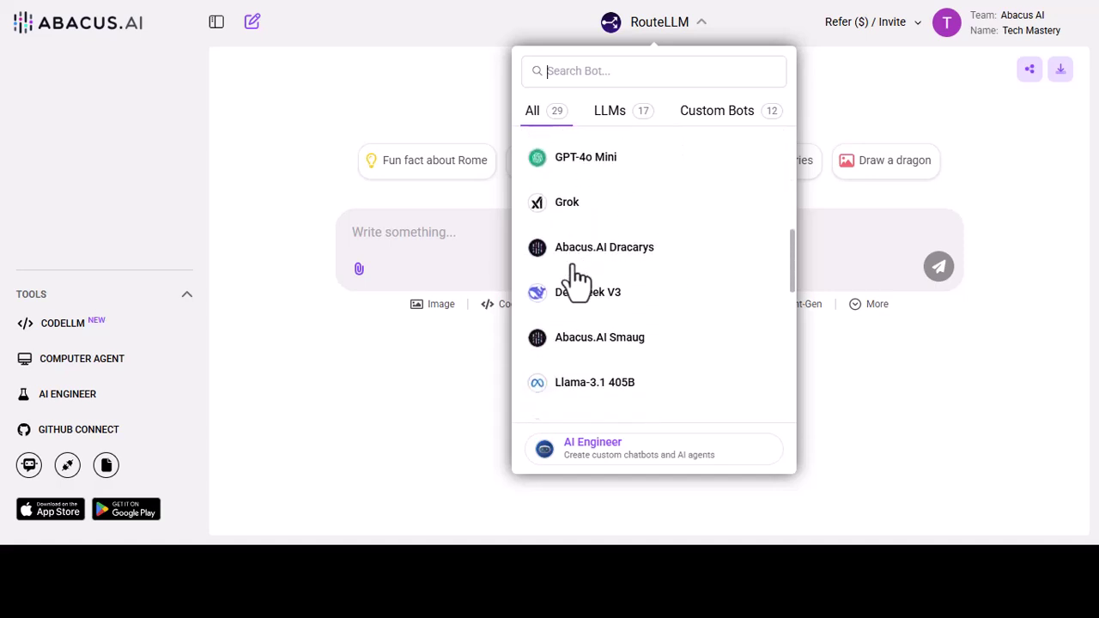
left_click(668, 40)
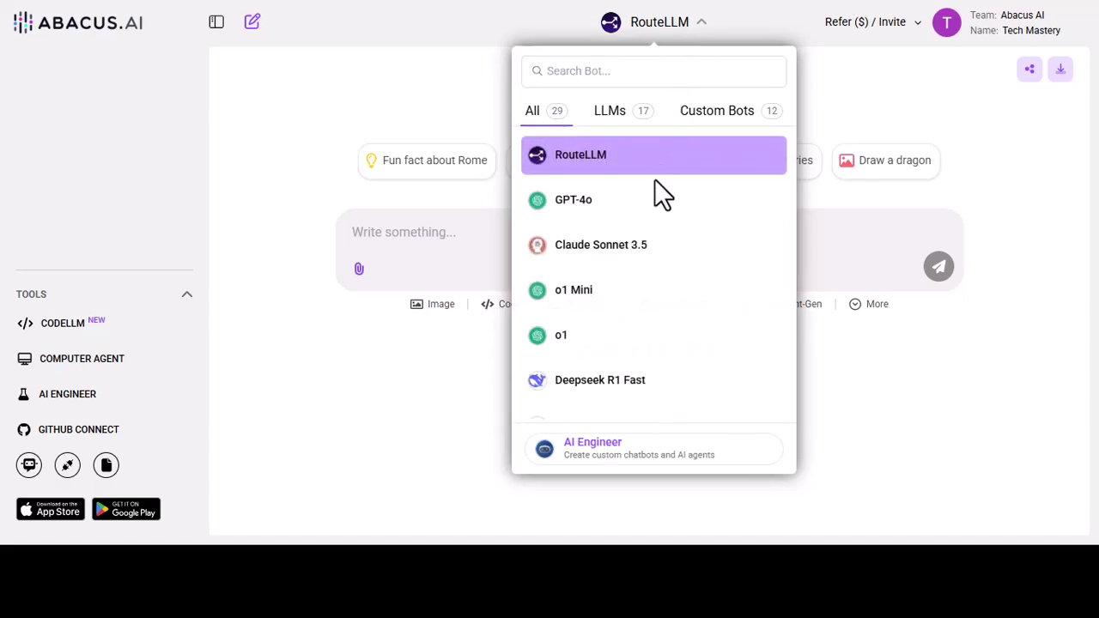
left_click(622, 209)
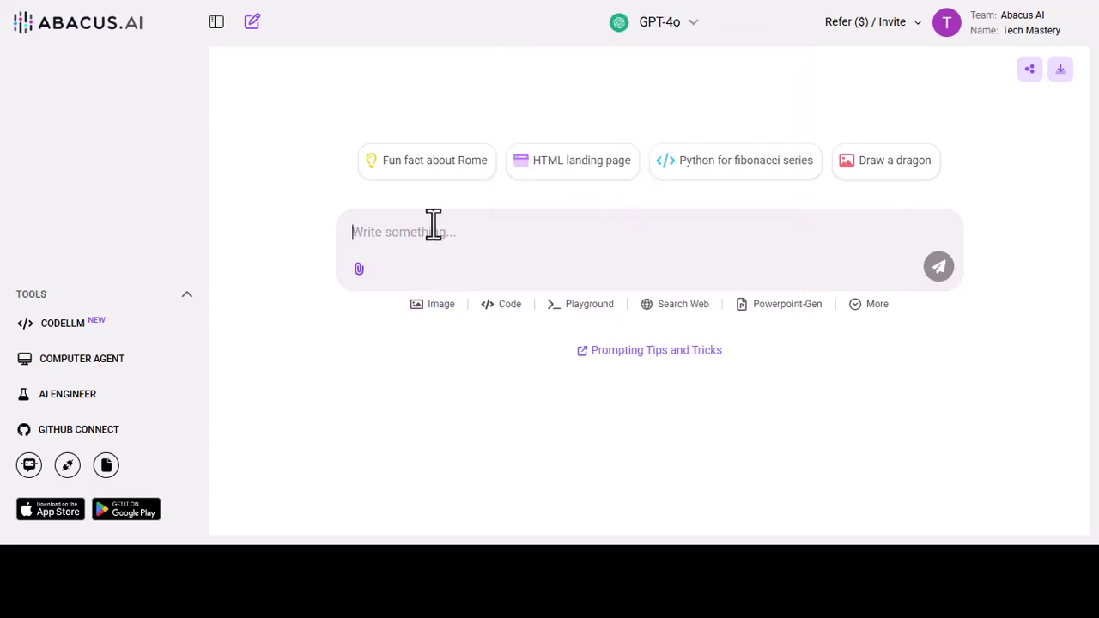
Step: Ask GPT-4o 'what are the key components of online marketing' and read its numbered answer
type("what are the ke")
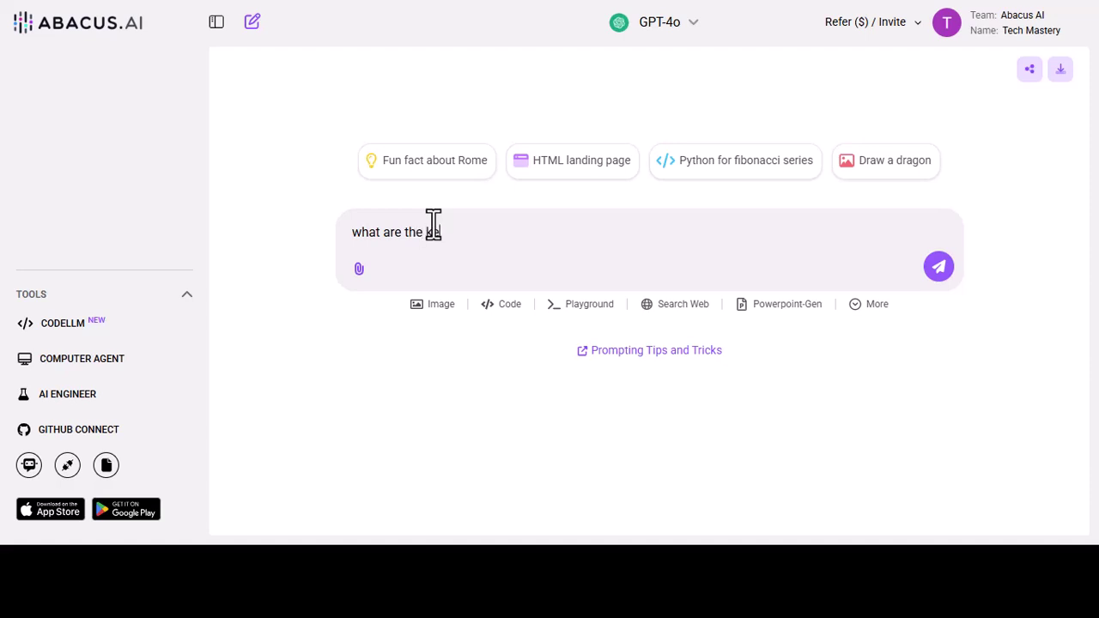
type("y components of online marketing?")
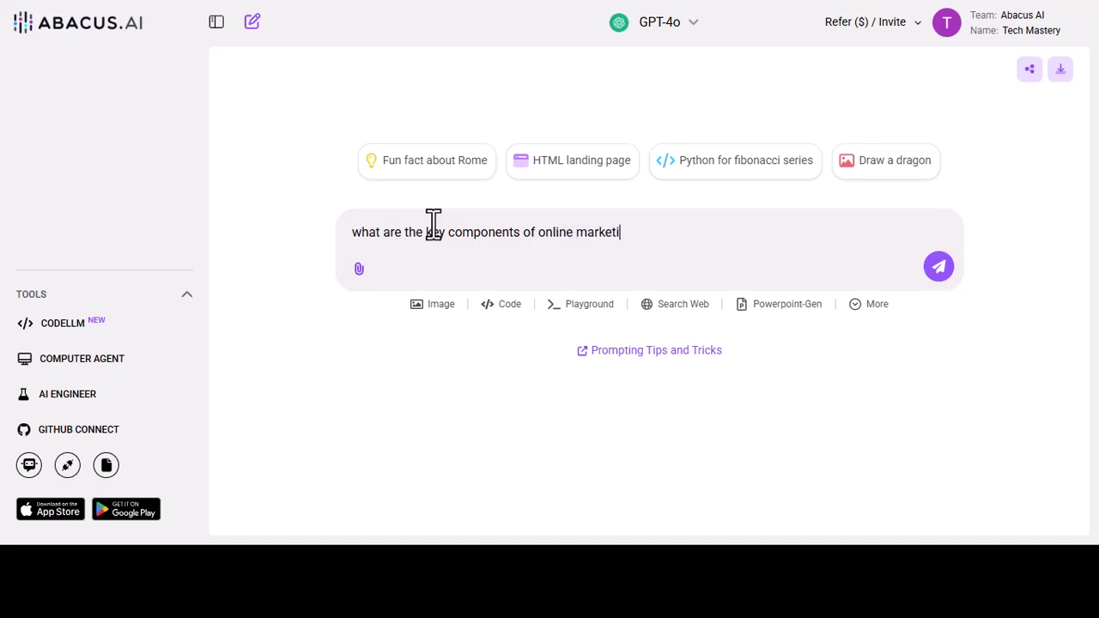
left_click(936, 267)
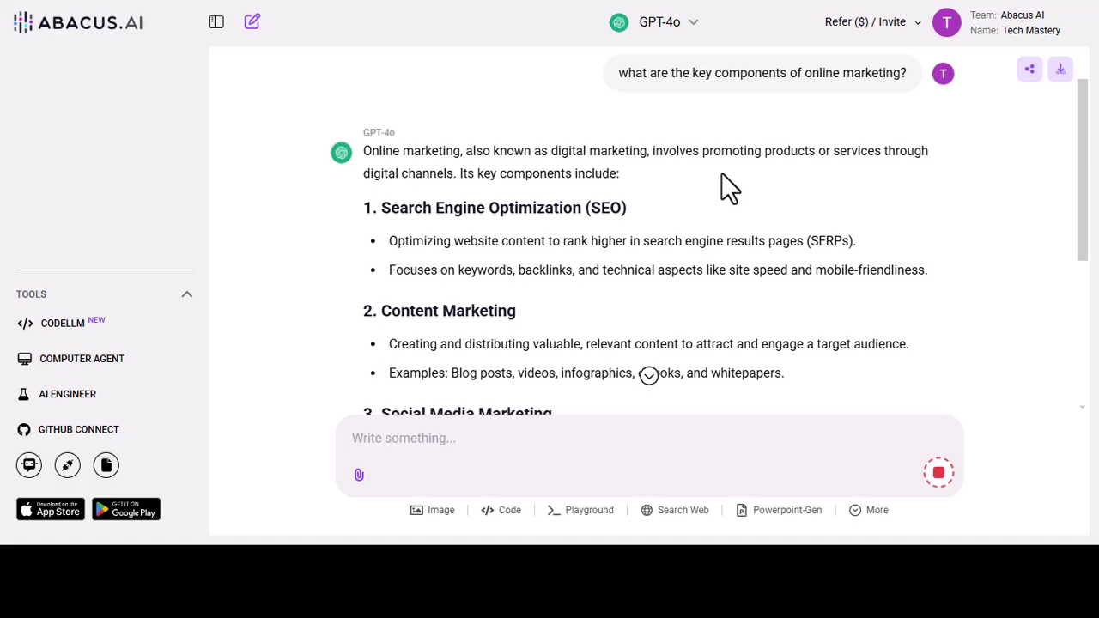
scroll(510, 311, "down", 3)
scroll(510, 318, "down", 5)
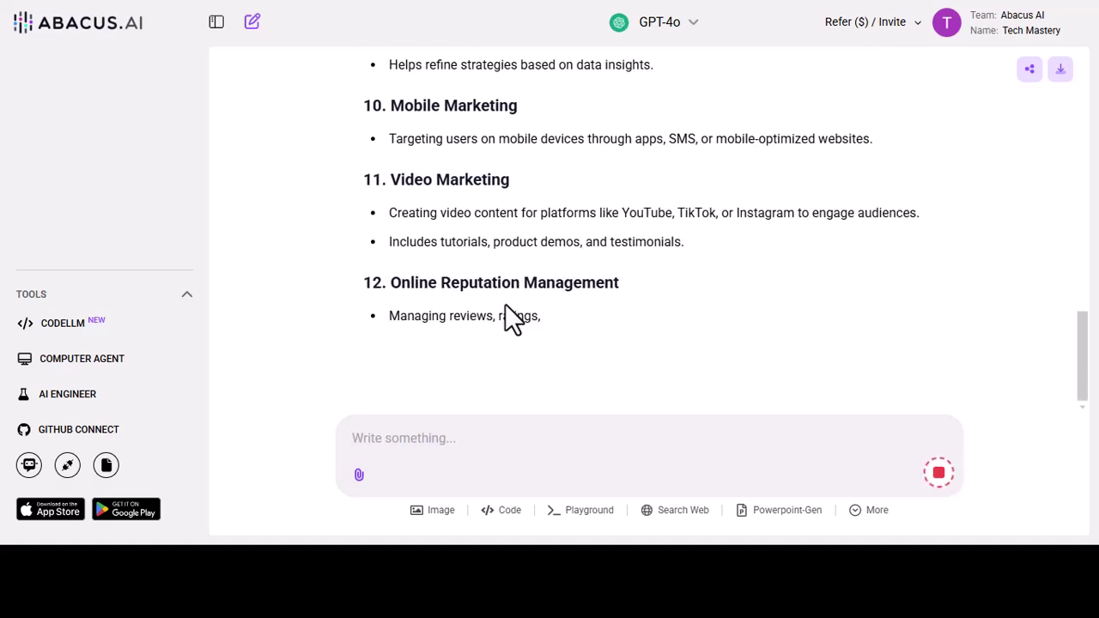
Step: Switch to Claude Sonnet 3.5 and send it the pasted online marketing question
left_click(675, 28)
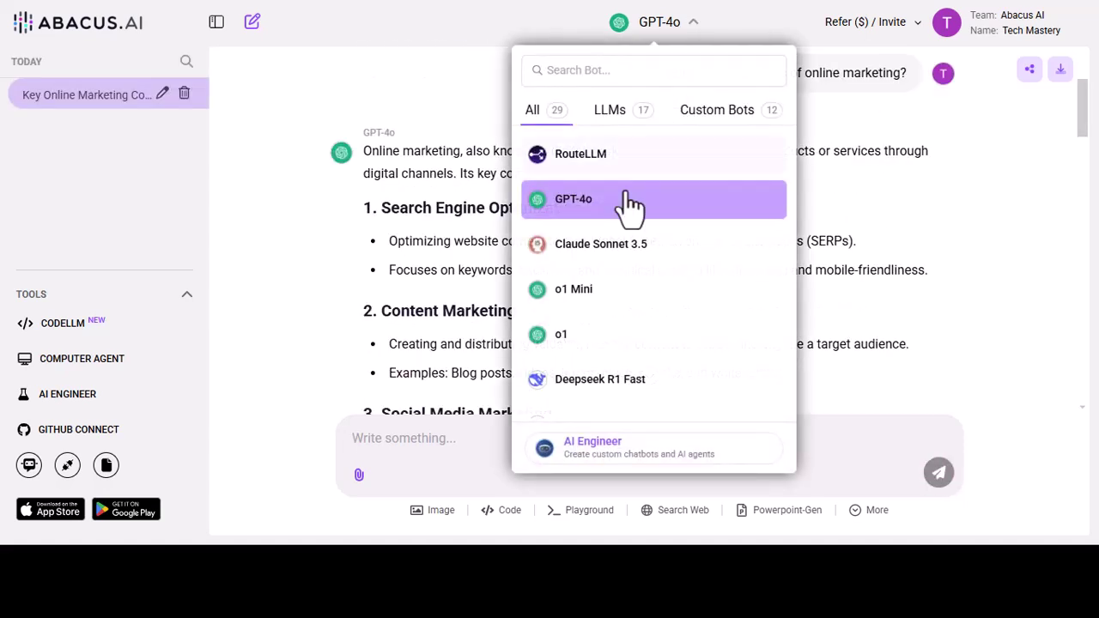
left_click(580, 257)
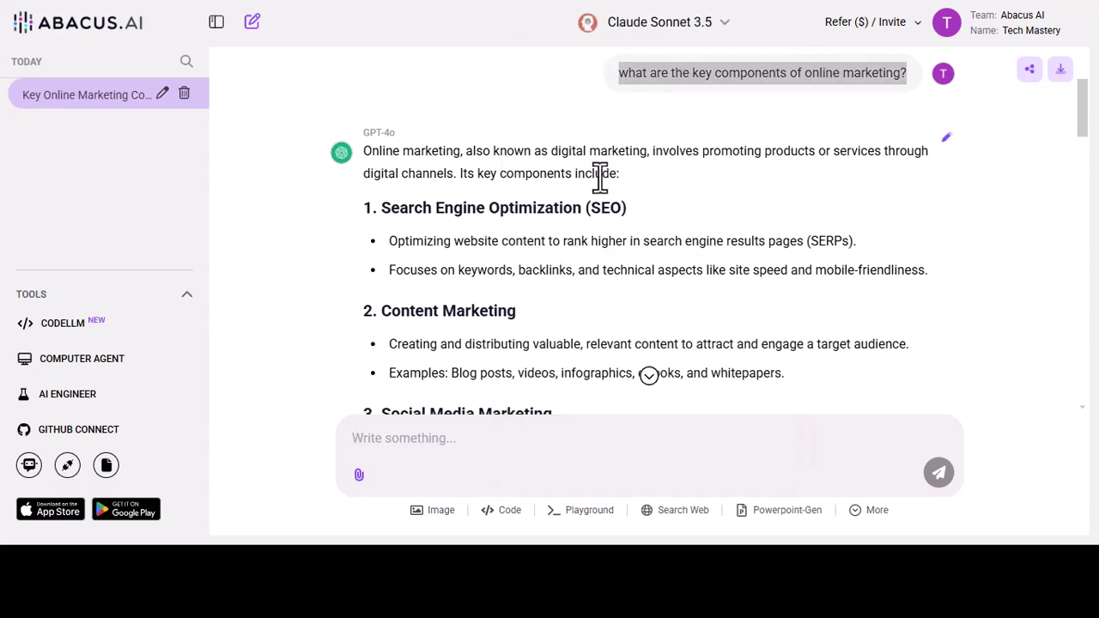
scroll(528, 336, "down", 10)
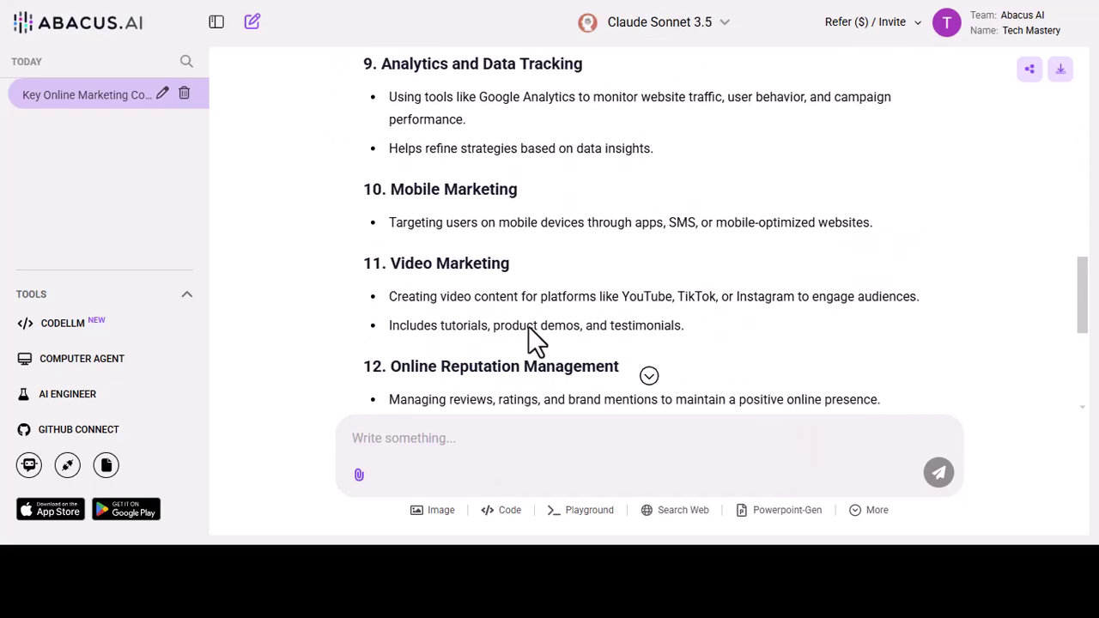
scroll(528, 326, "down", 4)
left_click(473, 428)
type("what are the key components of online marketing?")
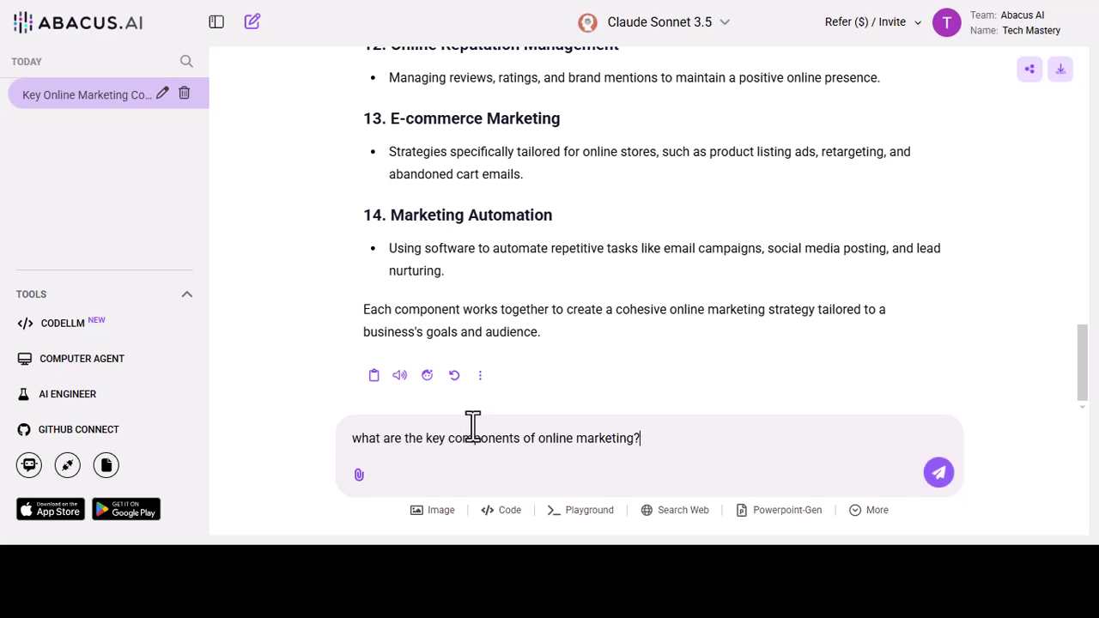
left_click(939, 473)
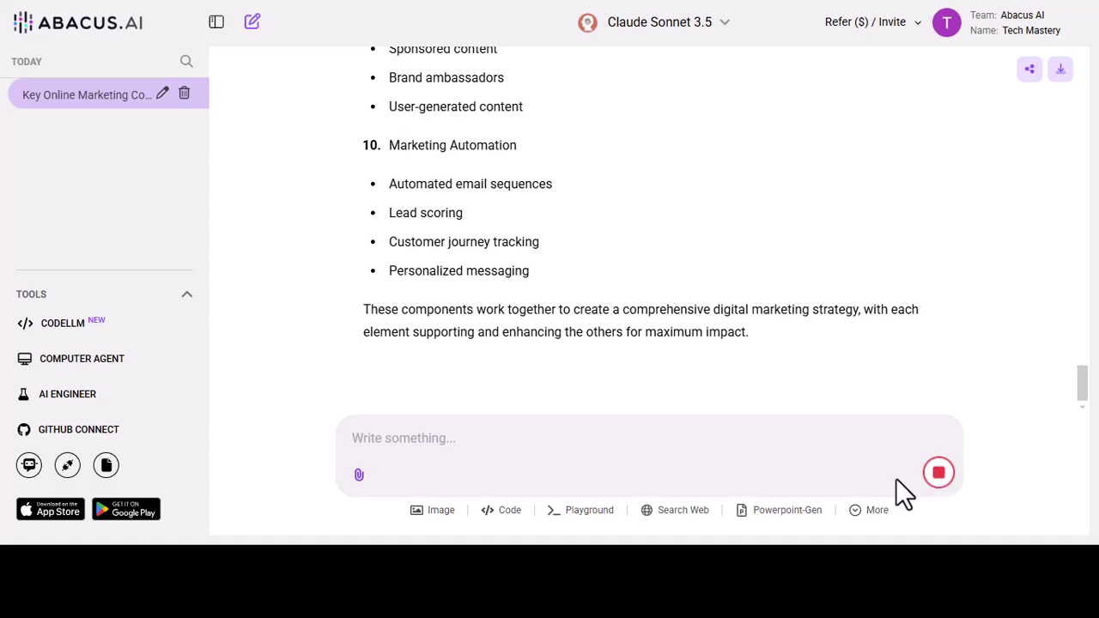
left_click(638, 33)
left_click(609, 242)
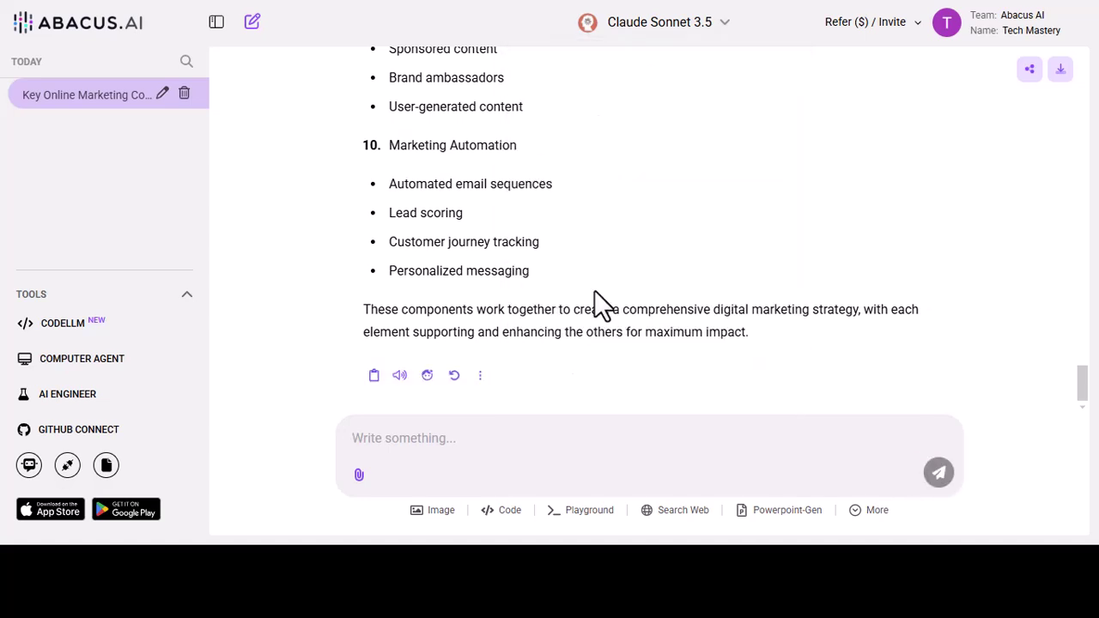
Step: Switch the model to Gemini 2.0 Flash and send it the pasted online marketing question
left_click(650, 31)
scroll(631, 247, "down", 4)
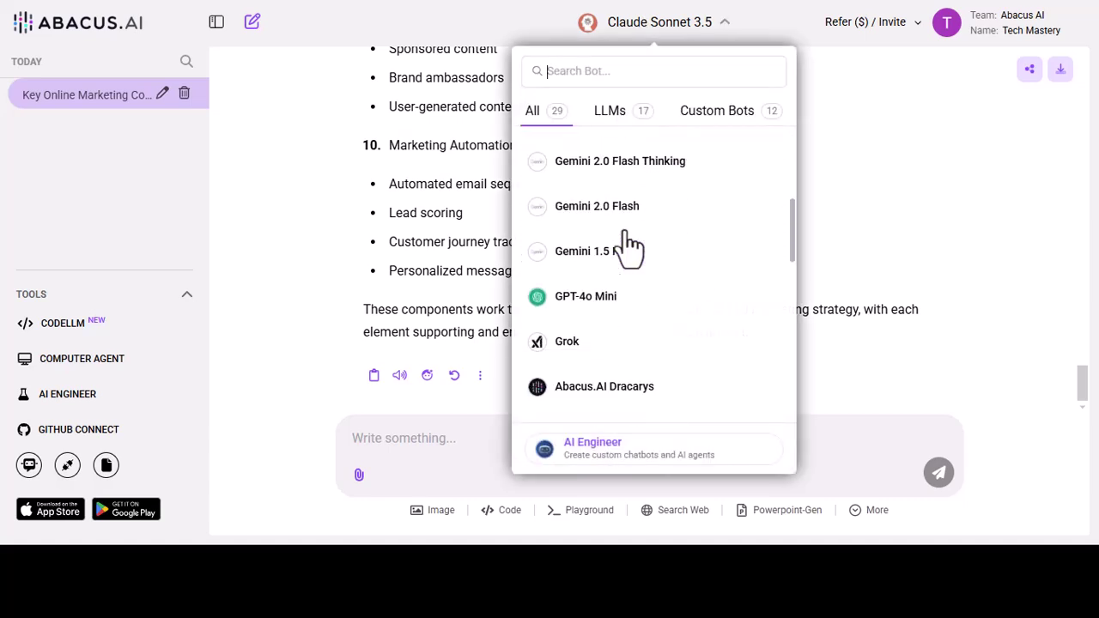
left_click(578, 222)
left_click(430, 474)
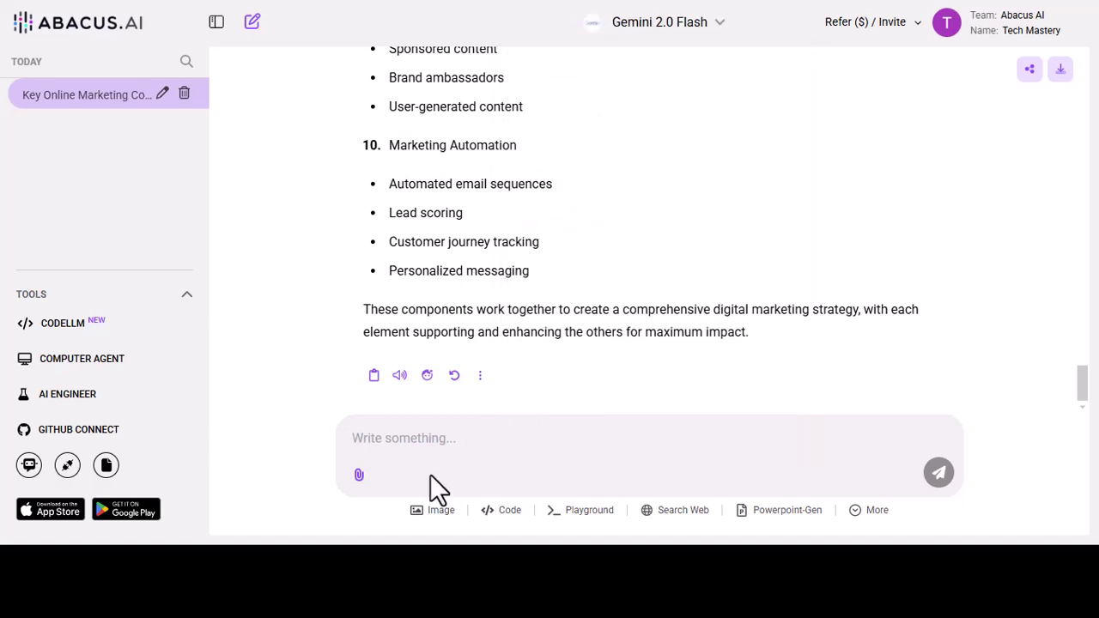
type("what are the key components of online marketing?")
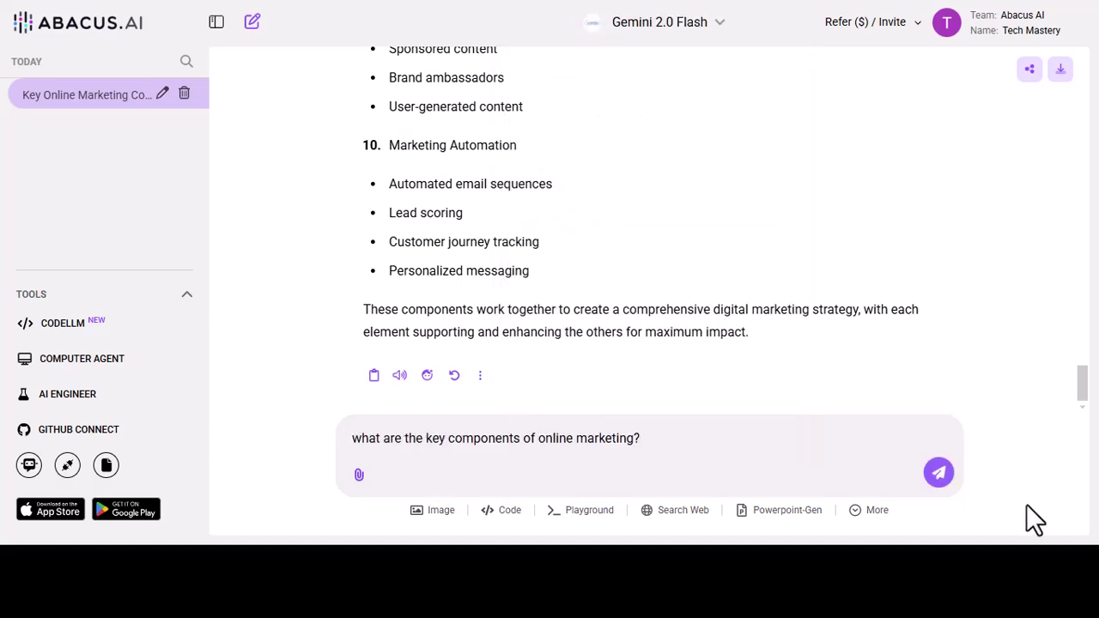
left_click(947, 486)
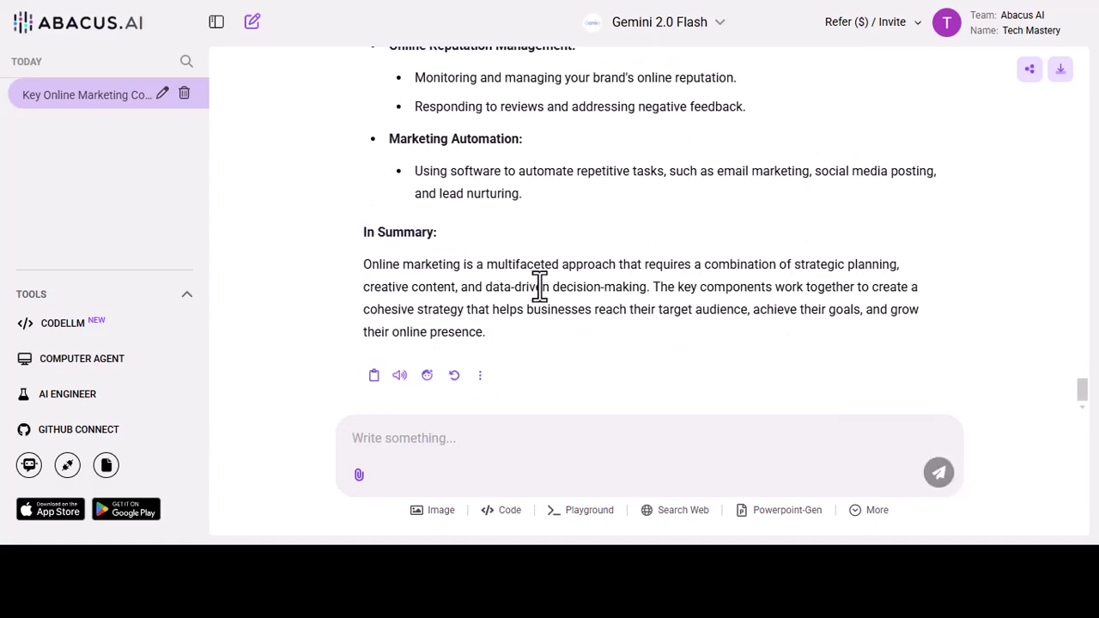
Step: Switch the model to Abacus.AI Smaug and send it the pasted online marketing question
left_click(702, 19)
scroll(601, 369, "down", 3)
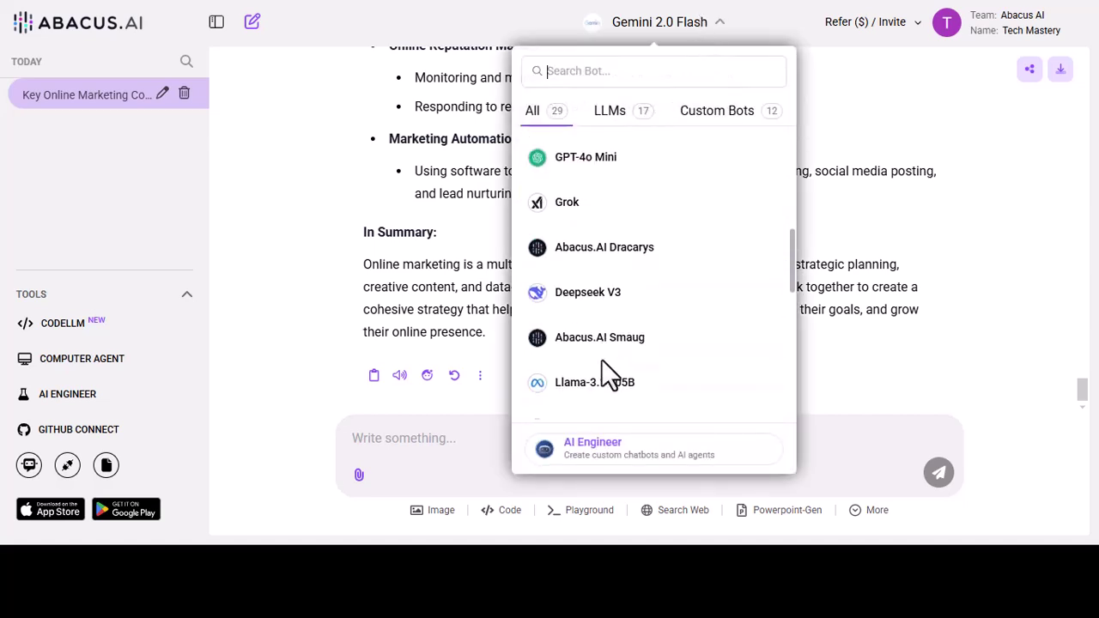
scroll(601, 369, "down", 3)
scroll(605, 369, "up", 3)
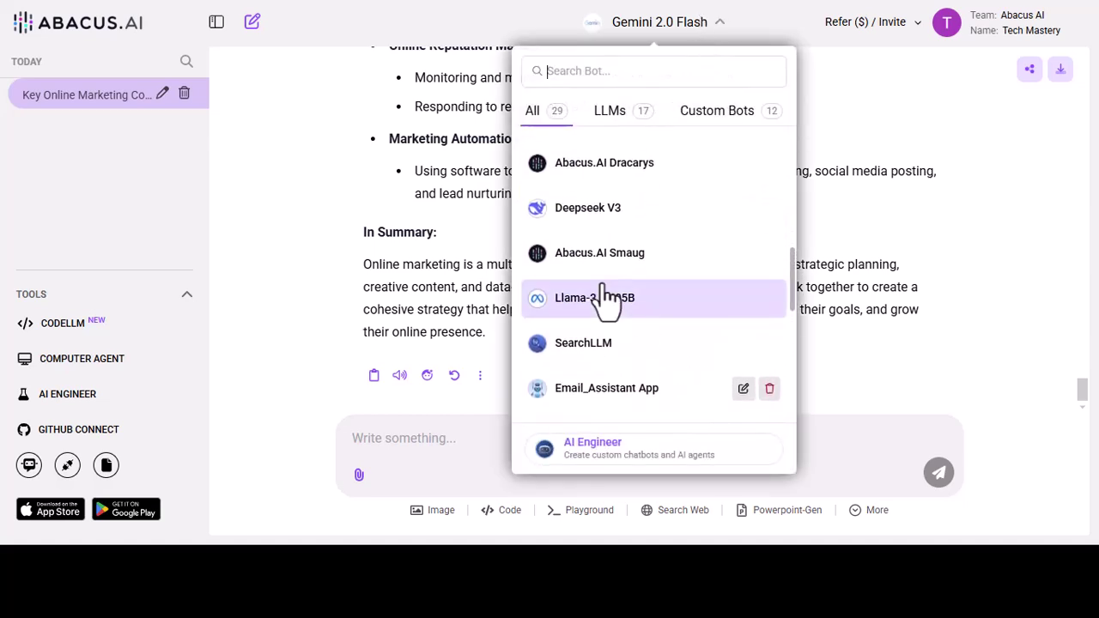
left_click(600, 256)
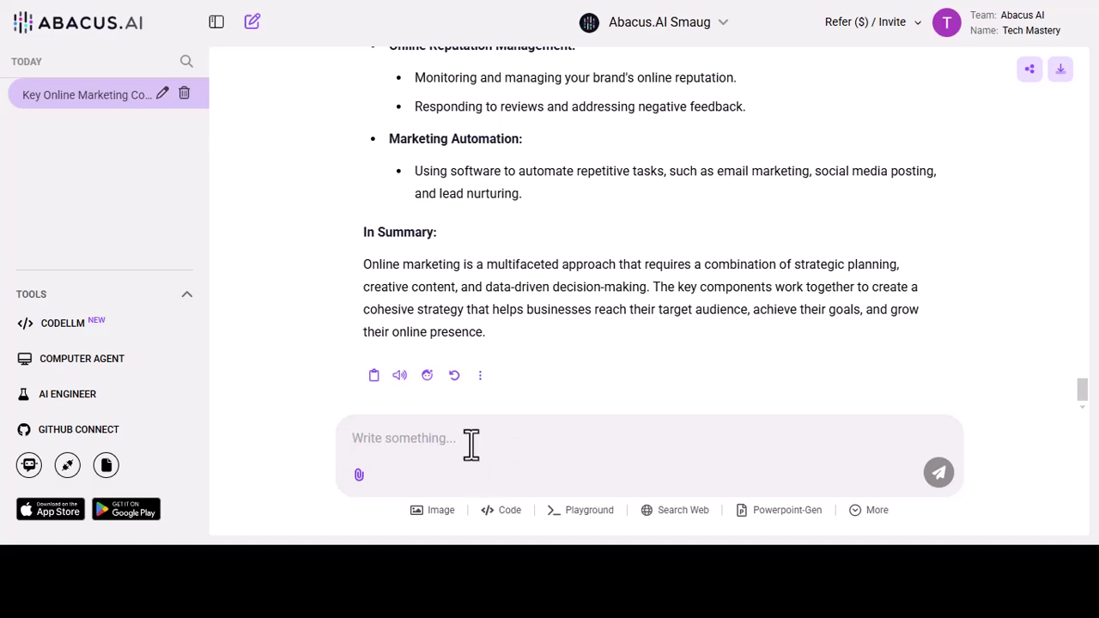
left_click(472, 444)
type("what are the key components of online marketing?")
left_click(945, 478)
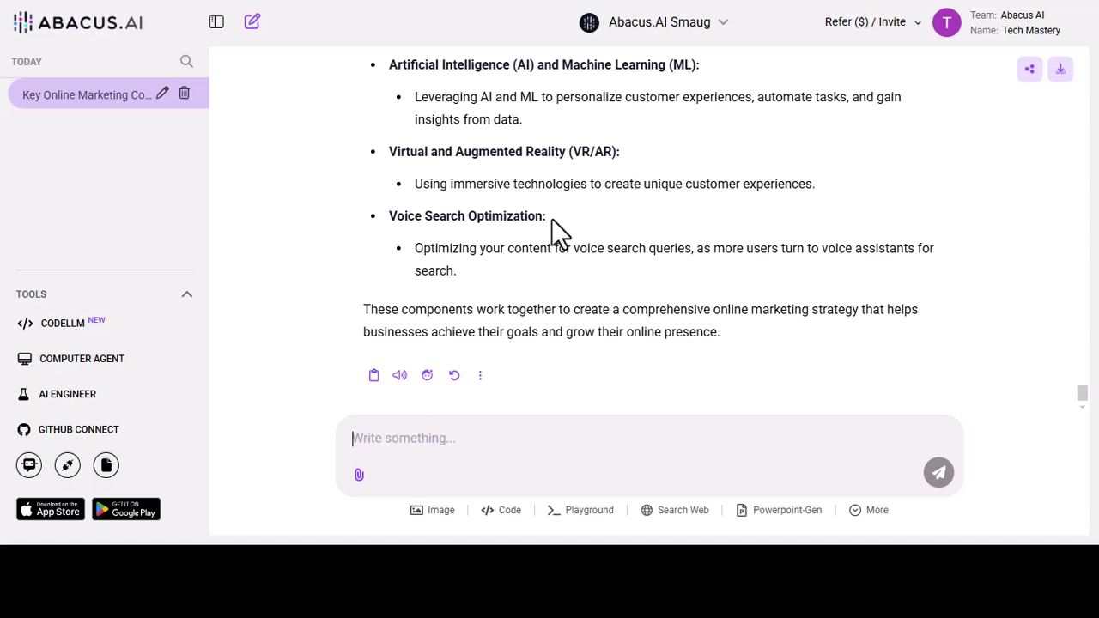
Step: Upload conversation.pdf from the Downloads folder as an attachment to the message
left_click(430, 440)
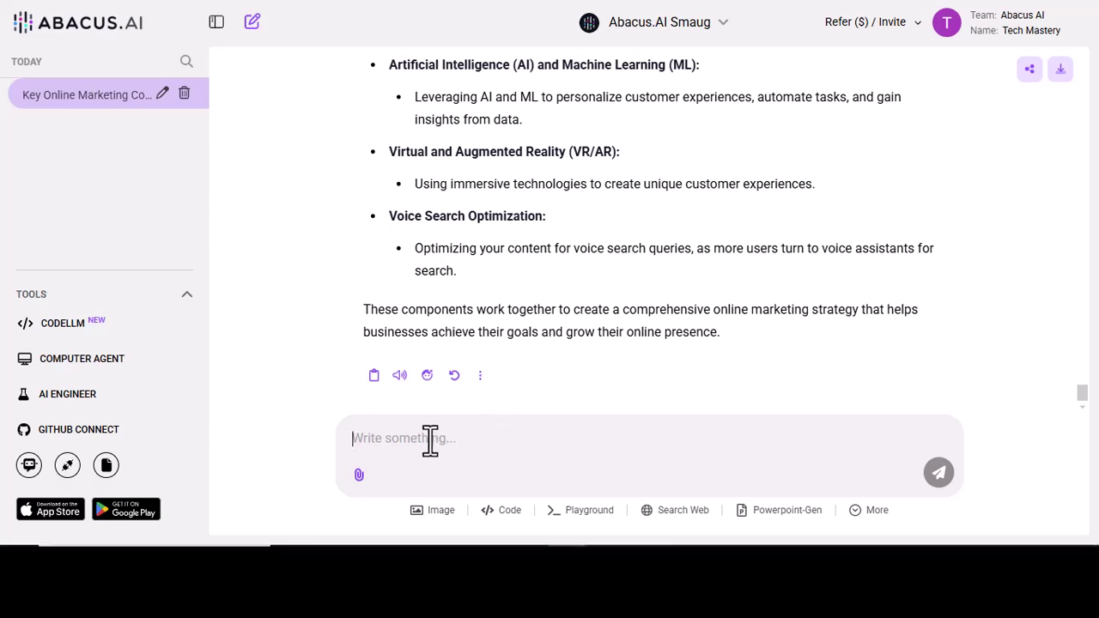
left_click(359, 475)
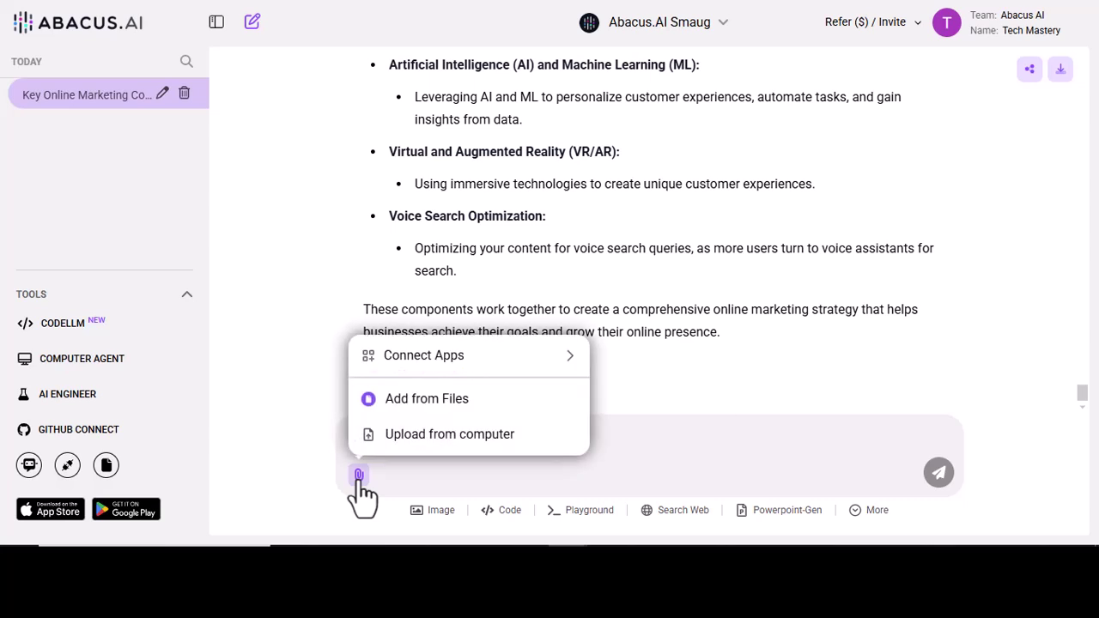
left_click(406, 438)
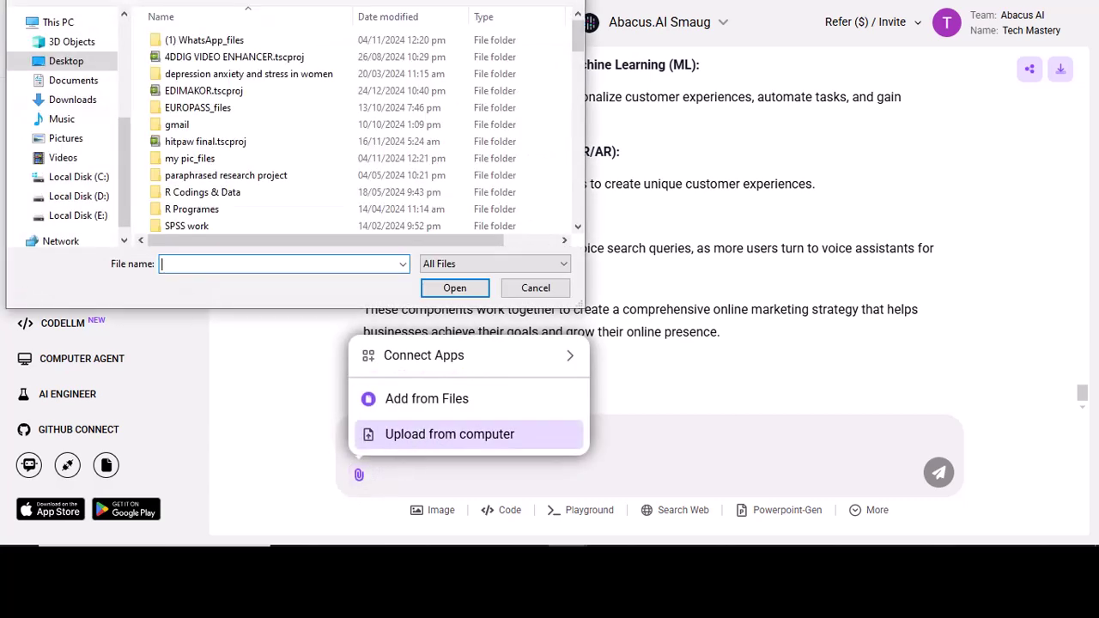
left_click(60, 104)
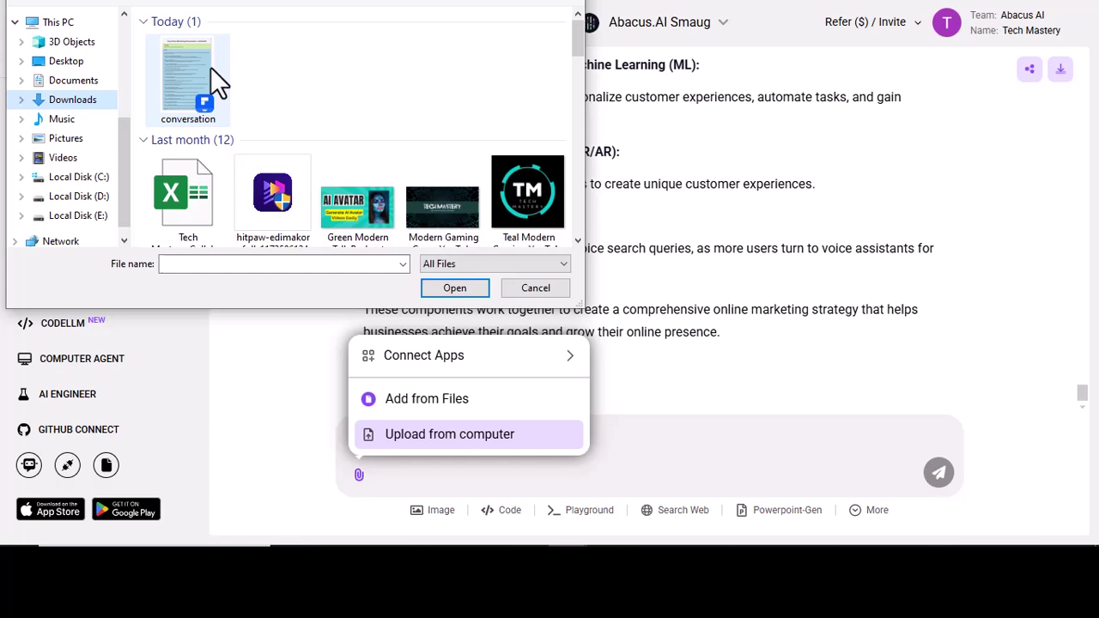
left_click(202, 84)
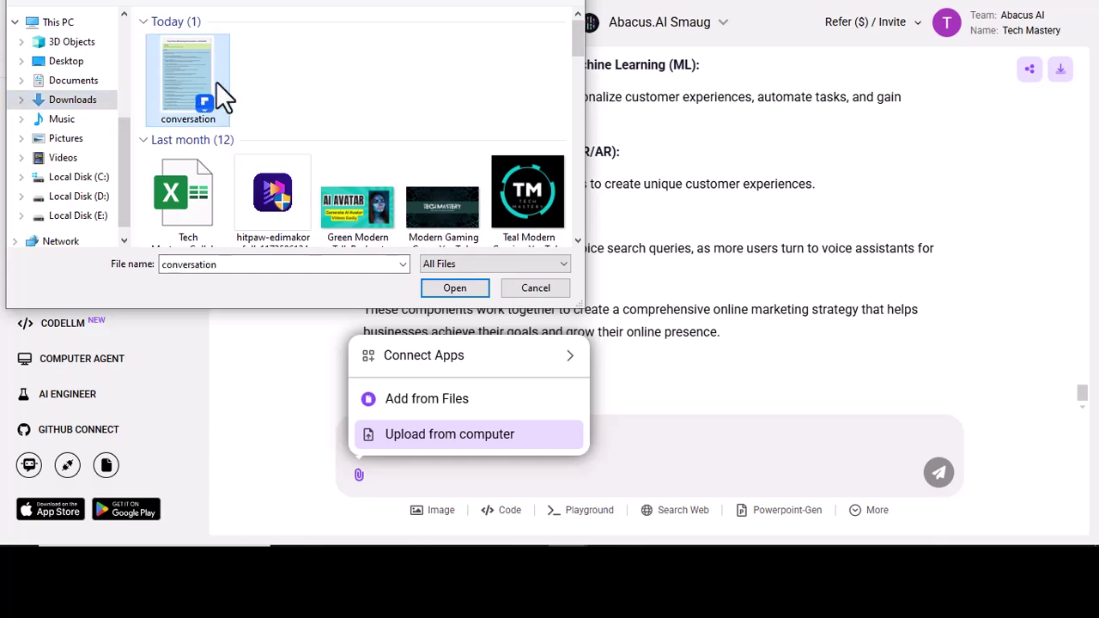
left_click(440, 287)
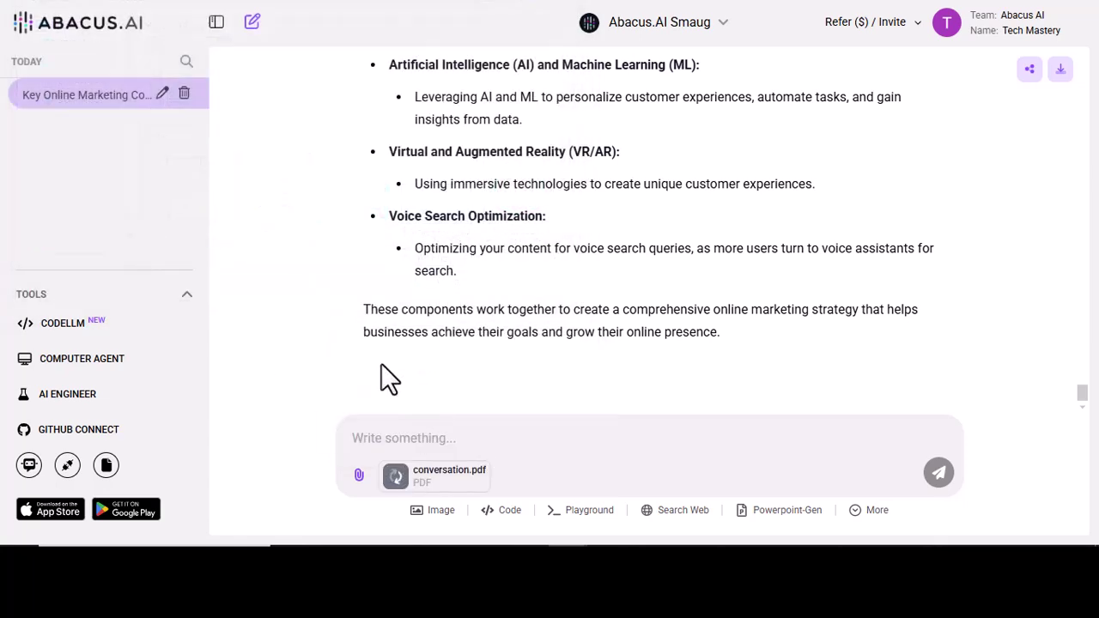
left_click(392, 443)
Step: Request a summary of the attached PDF with GPT-4o selected as the model
type("summarize ")
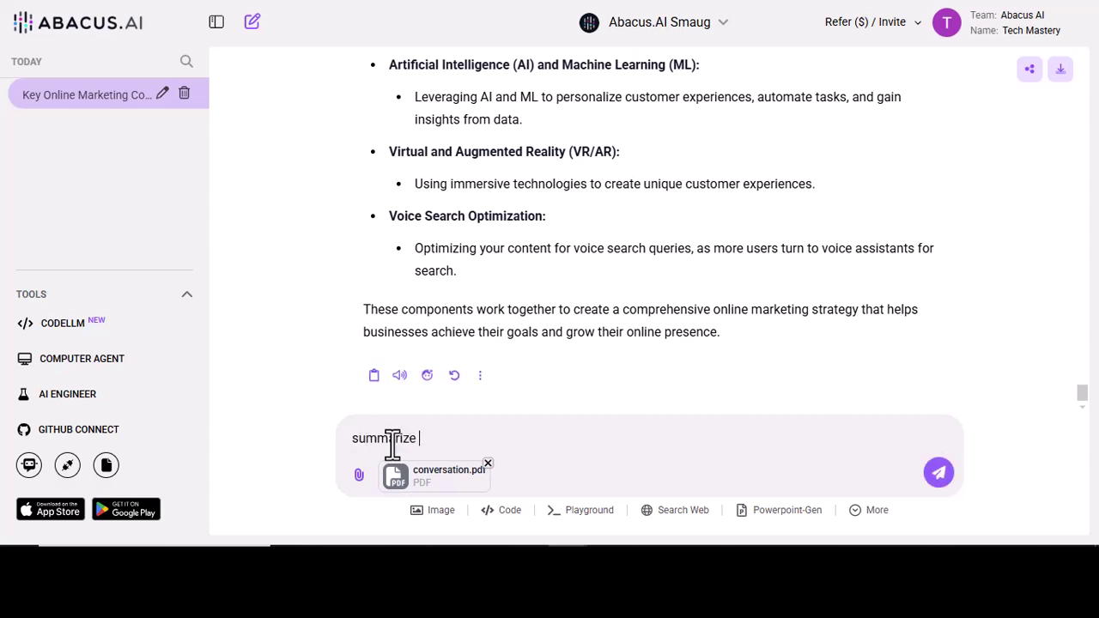
type("this pdf file")
left_click(651, 30)
left_click(601, 202)
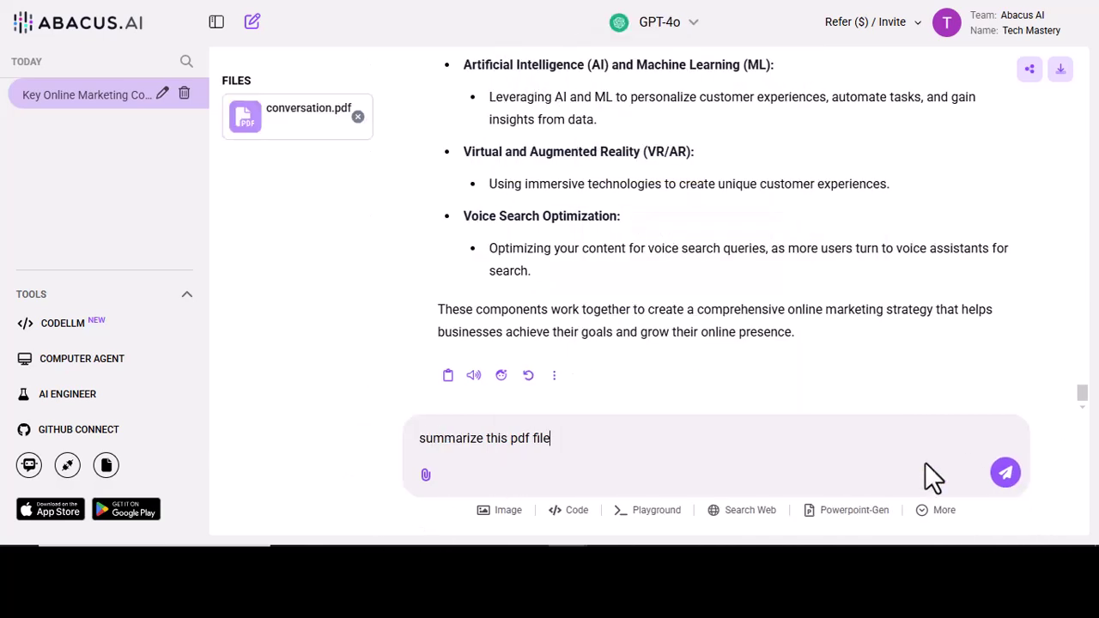
left_click(1002, 477)
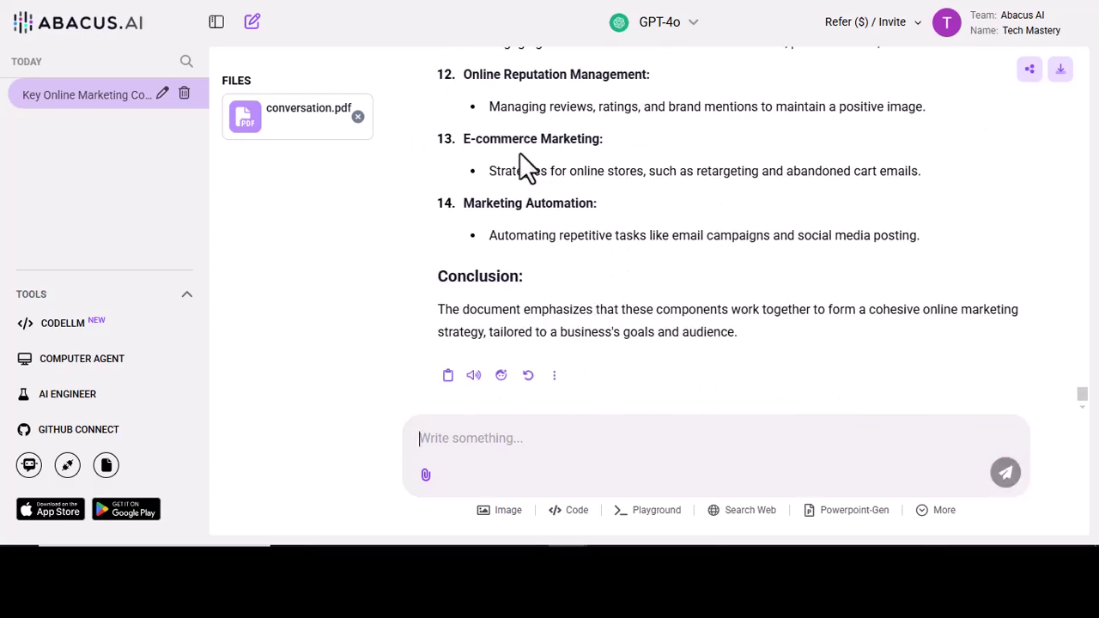
left_click(467, 449)
Step: Ask GPT-4o 'what is video marketing?' and read through its answer
type("what is video marketing")
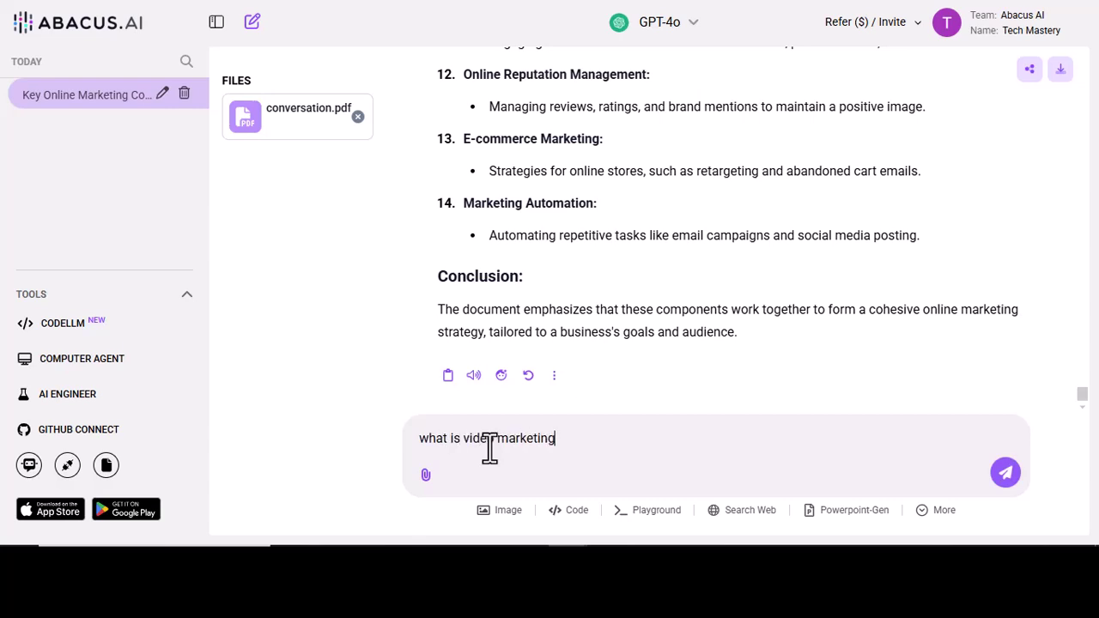
type("?")
key("Return")
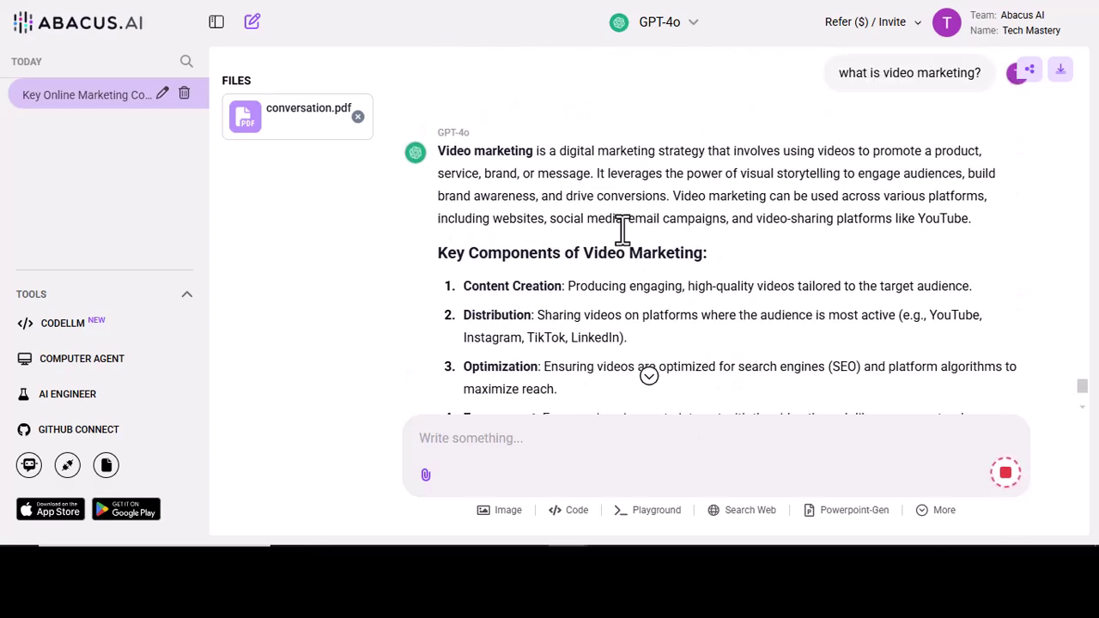
scroll(623, 236, "down", 4)
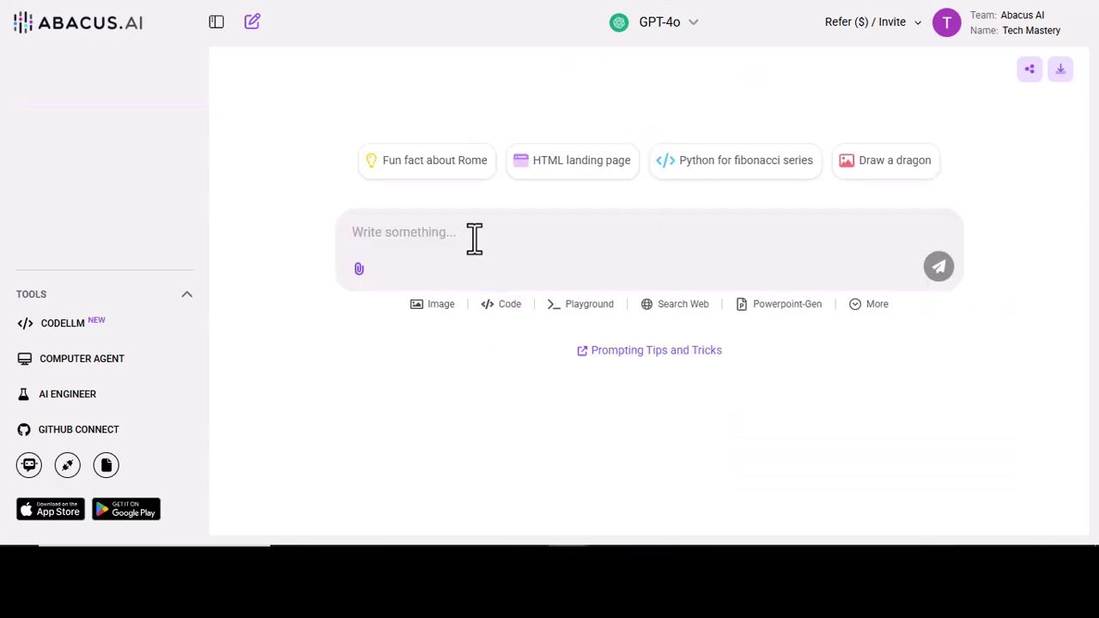
Step: Send 'write short essay on AI' to GPT-4o in the new chat
type("write short essay on")
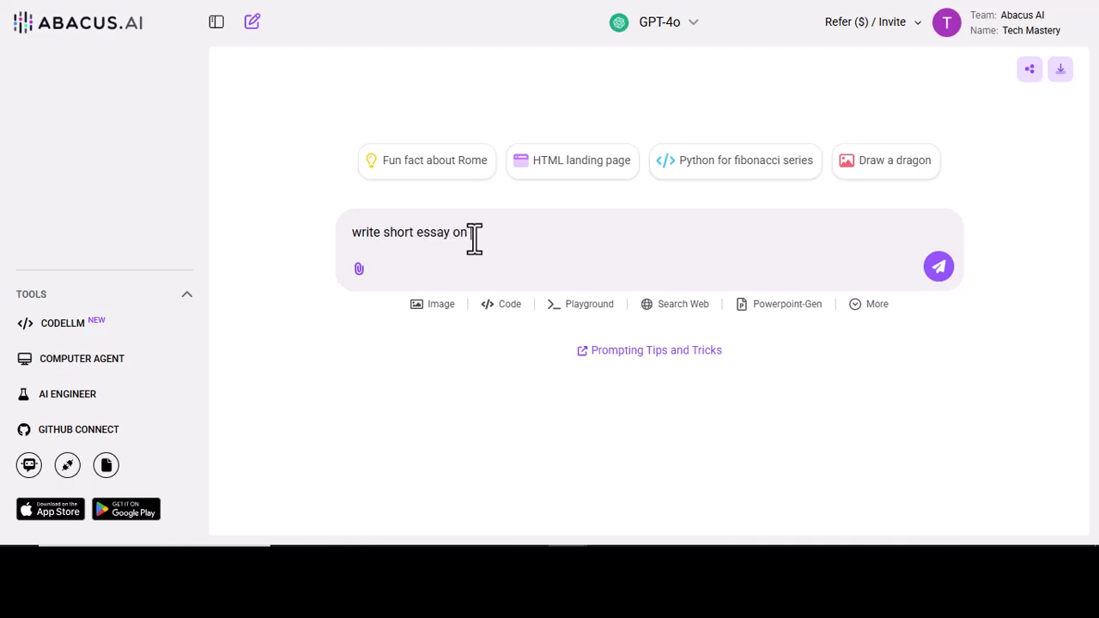
type(" AI")
key("Return")
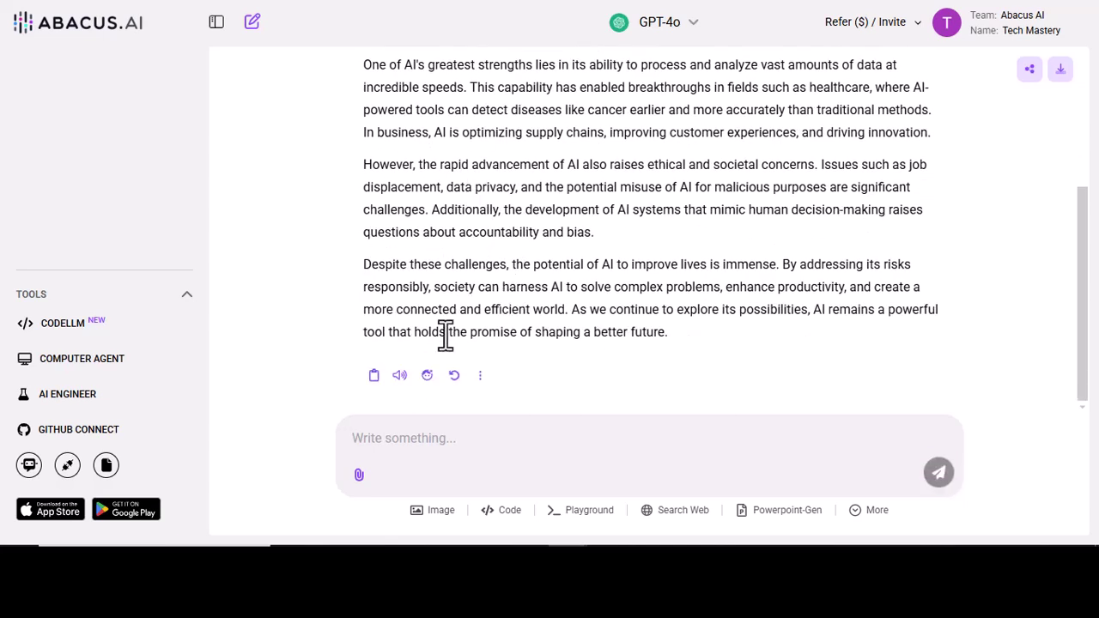
Step: Regenerate the AI essay humanized with the Professional and Clear tone
left_click(424, 383)
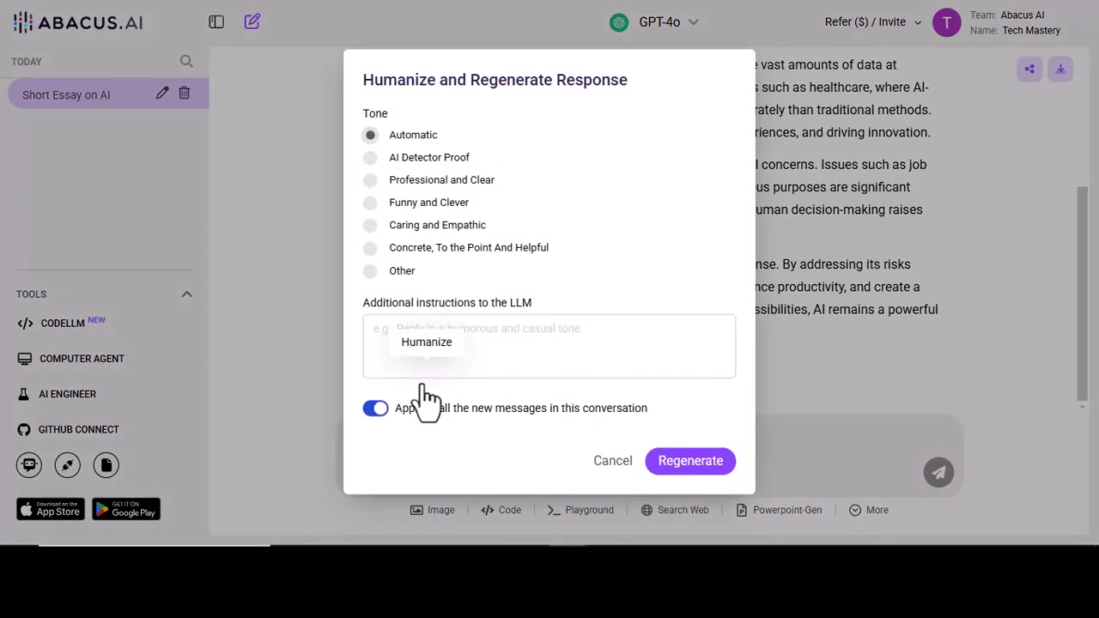
left_click(391, 157)
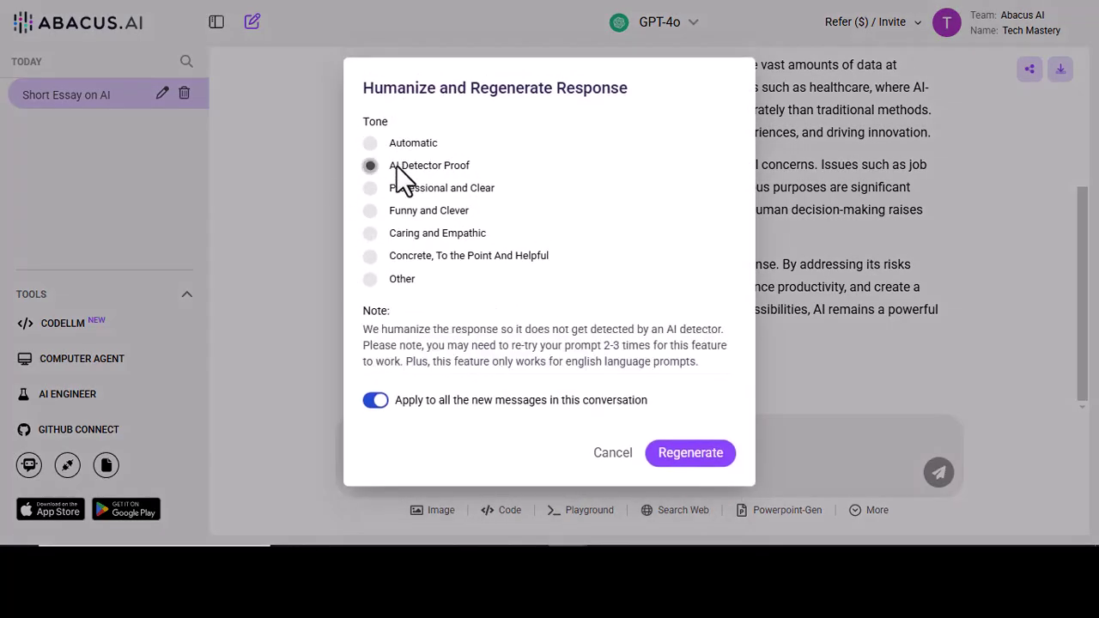
left_click(387, 188)
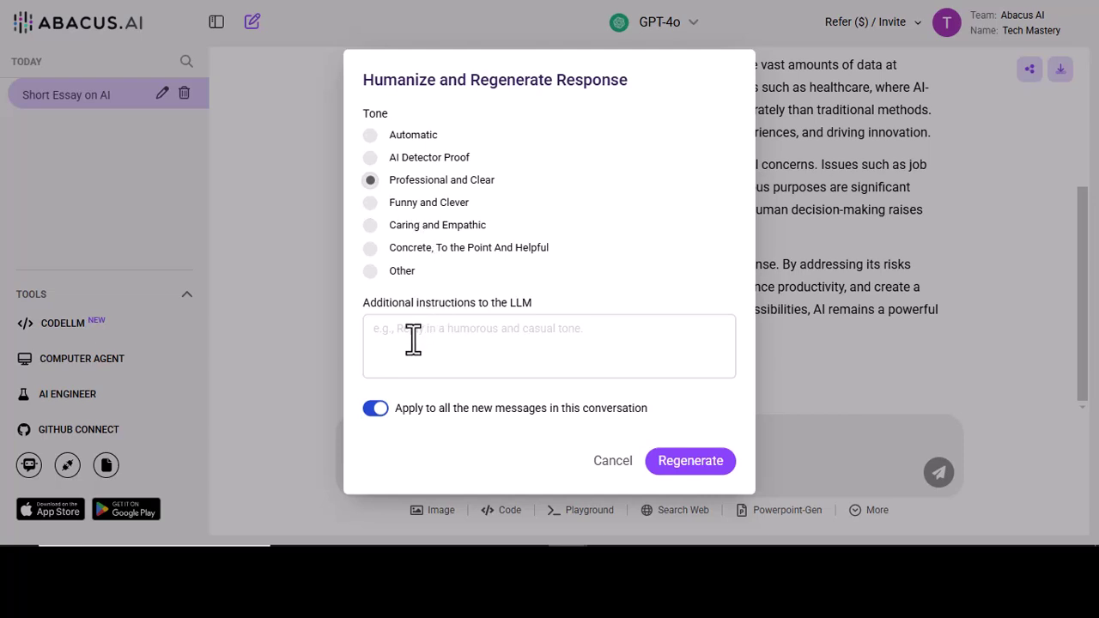
left_click(455, 346)
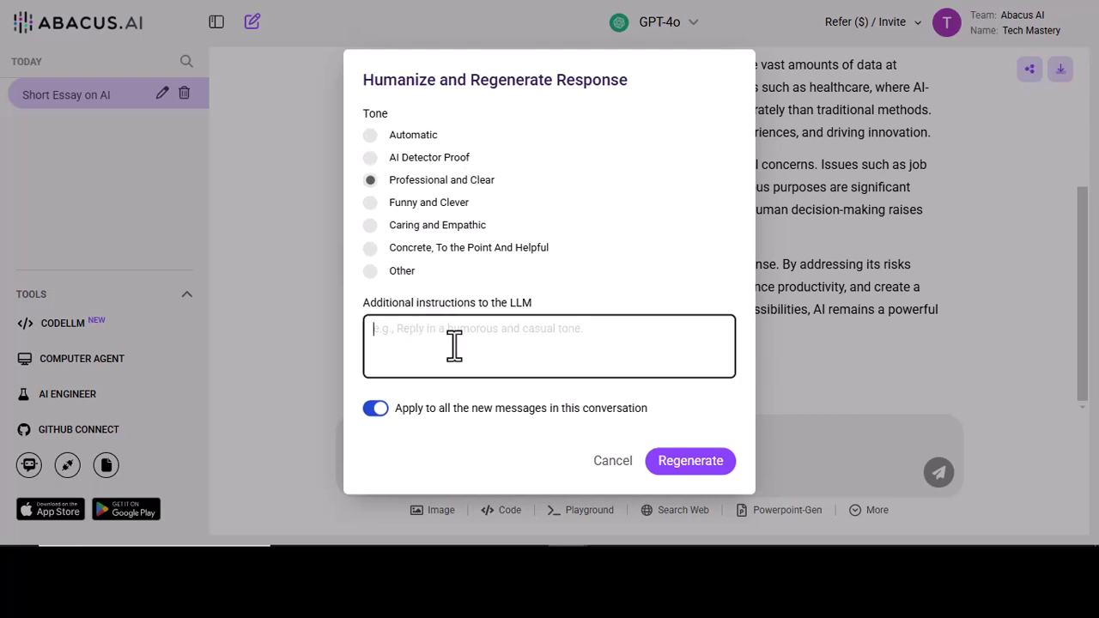
left_click(685, 464)
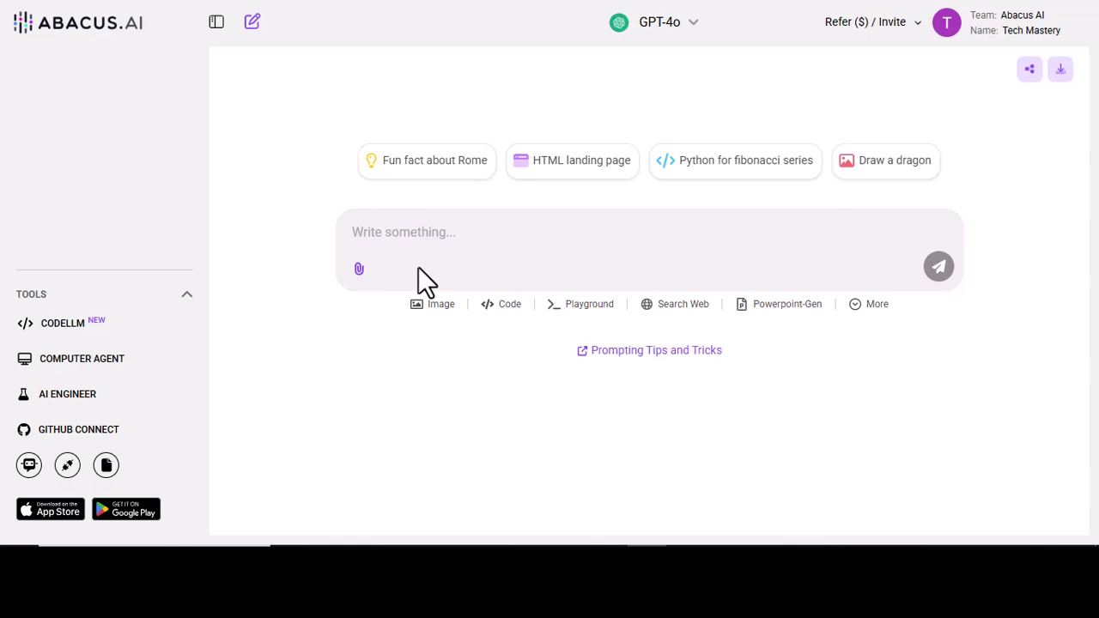
Step: Choose FLUX 1.1 [pro] Ultra for image generation and enter a beautiful-cat prompt
left_click(429, 311)
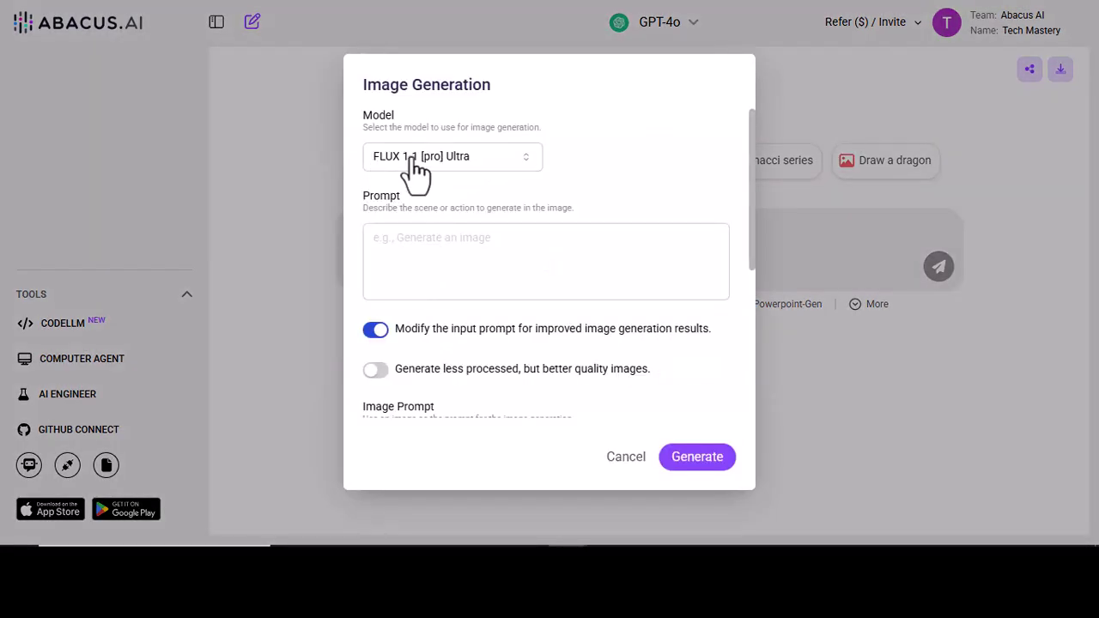
left_click(410, 157)
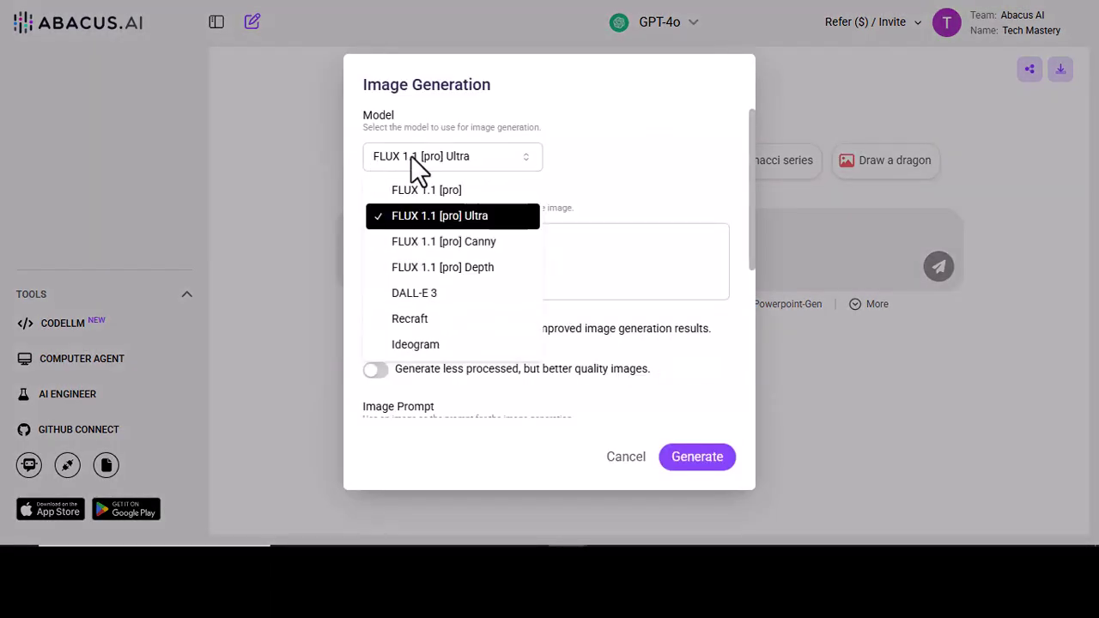
left_click(383, 215)
left_click(418, 249)
type("Crae")
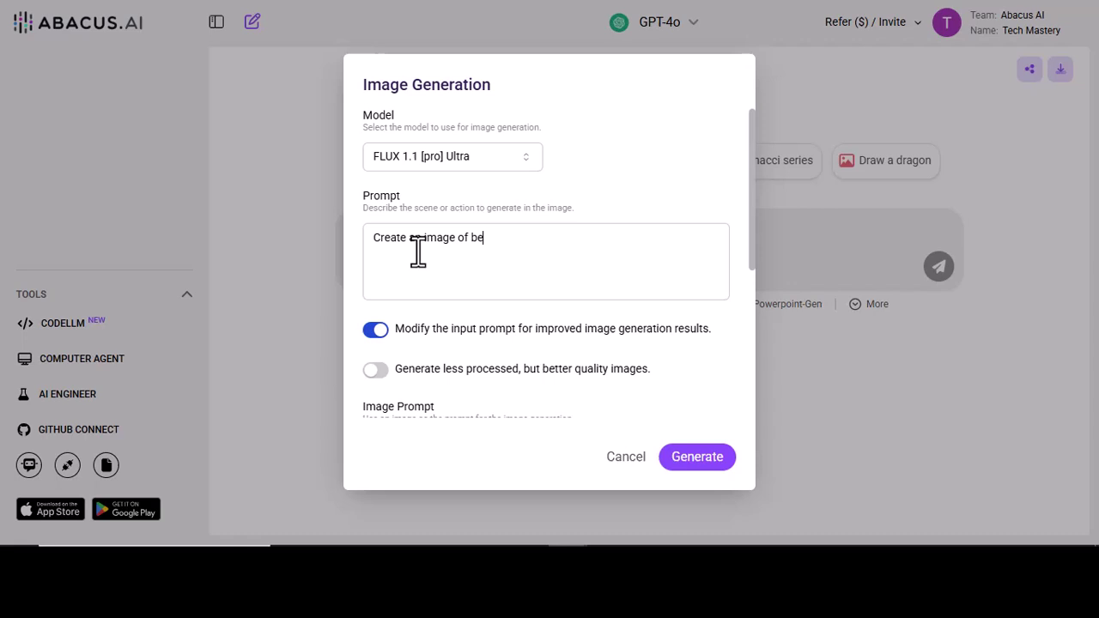
Step: Generate the cat image at the 16:9 aspect ratio and download it as download.jpeg
scroll(418, 250, "down", 4)
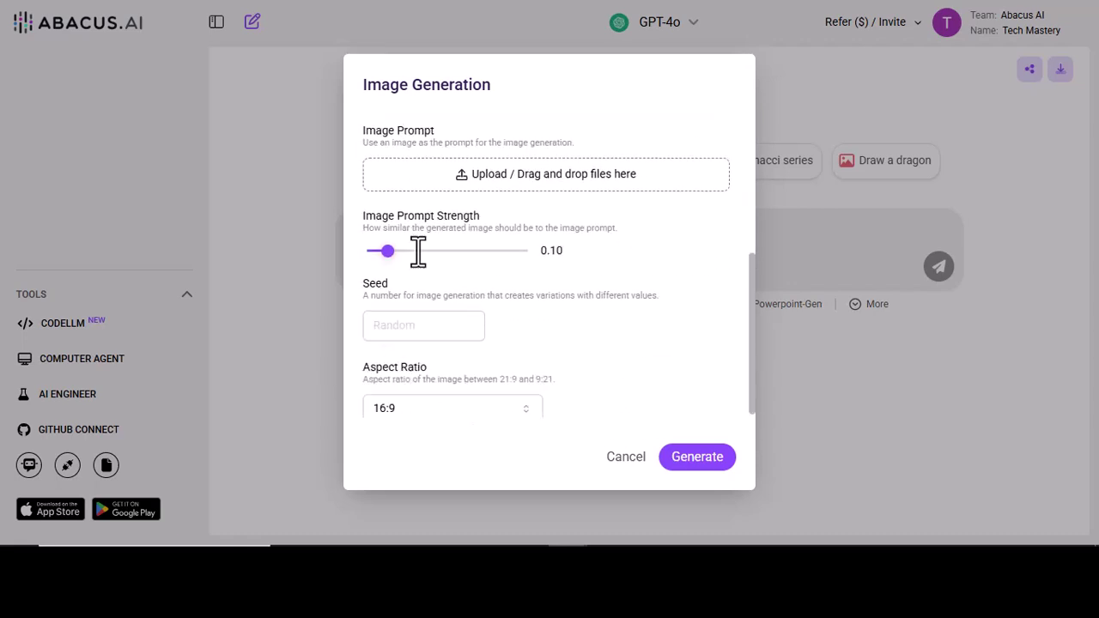
left_click(414, 402)
left_click(404, 401)
left_click(692, 457)
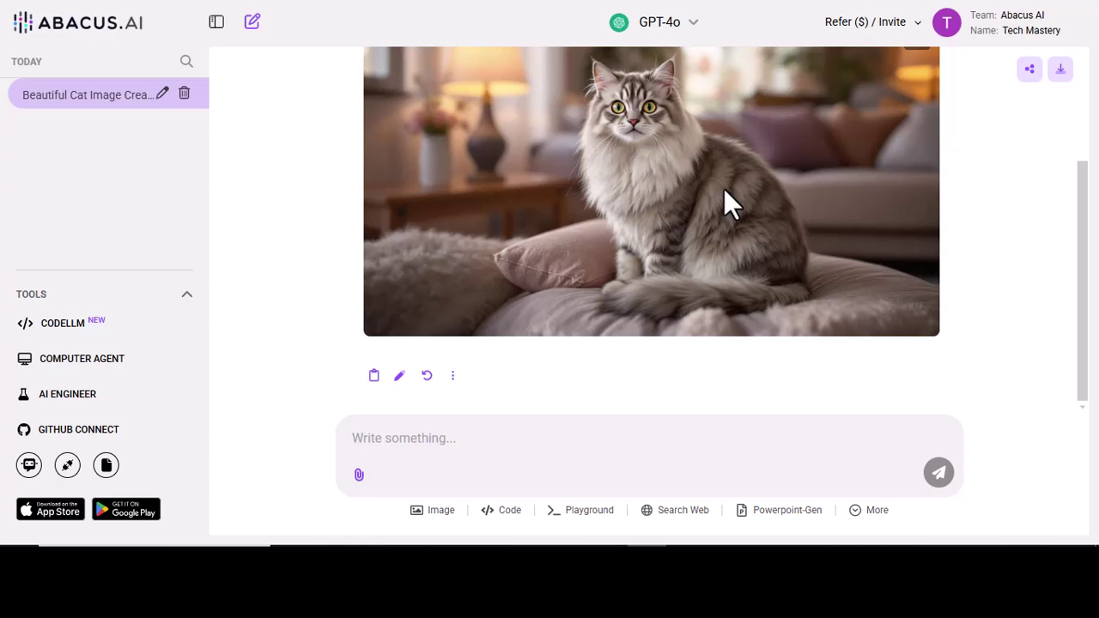
left_click_drag(1087, 197, 1087, 169)
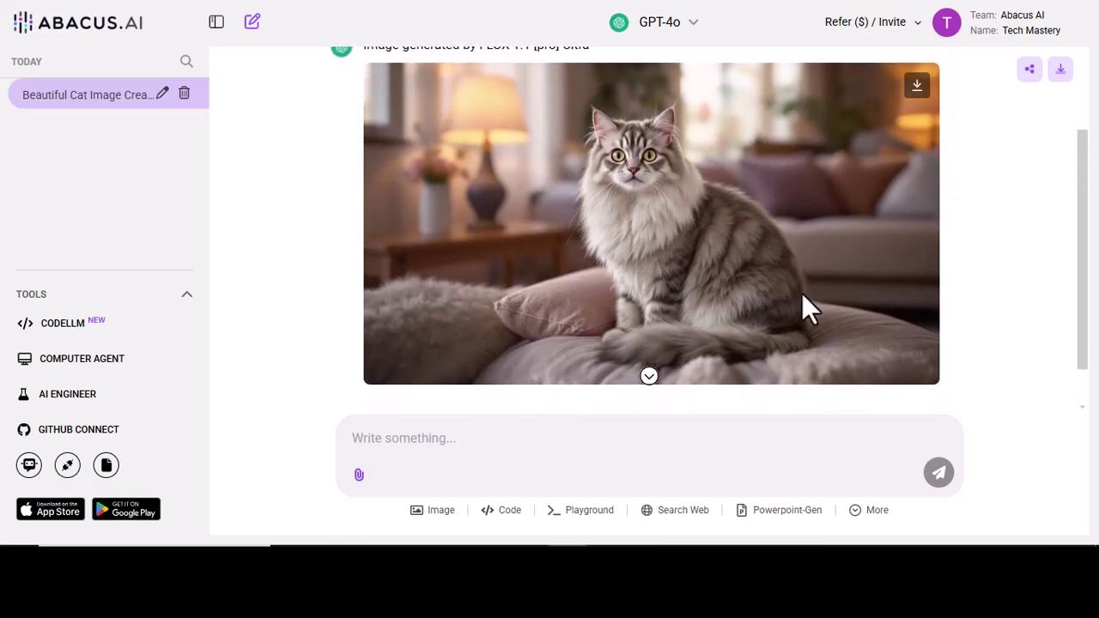
left_click(917, 87)
Step: Set up Video-Gen with Kling AI v1.6 as the video model
left_click(857, 512)
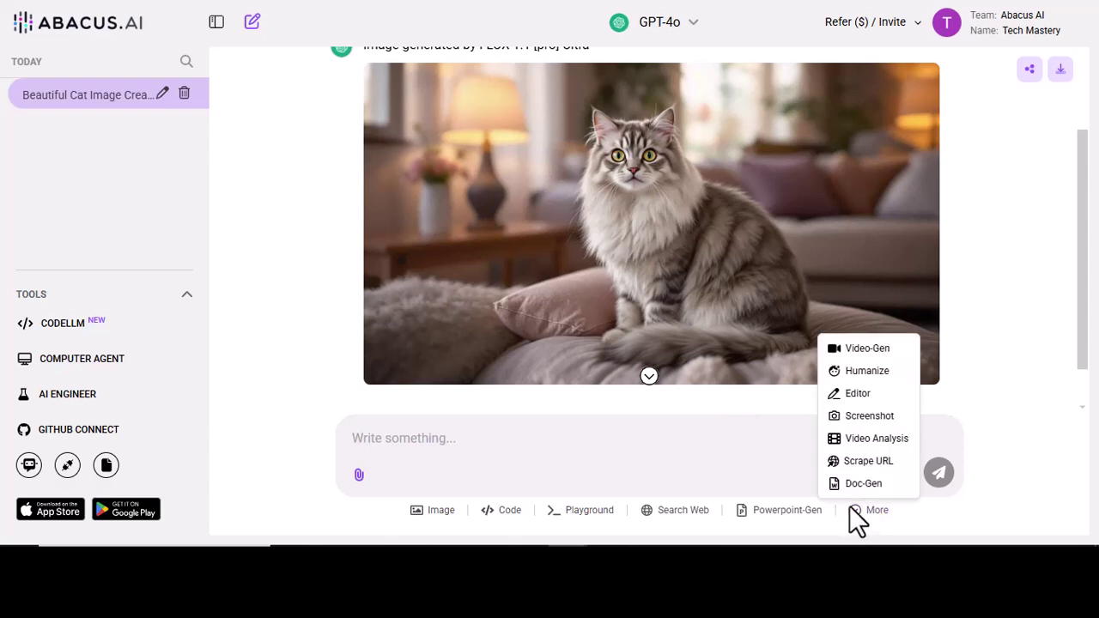
left_click(876, 352)
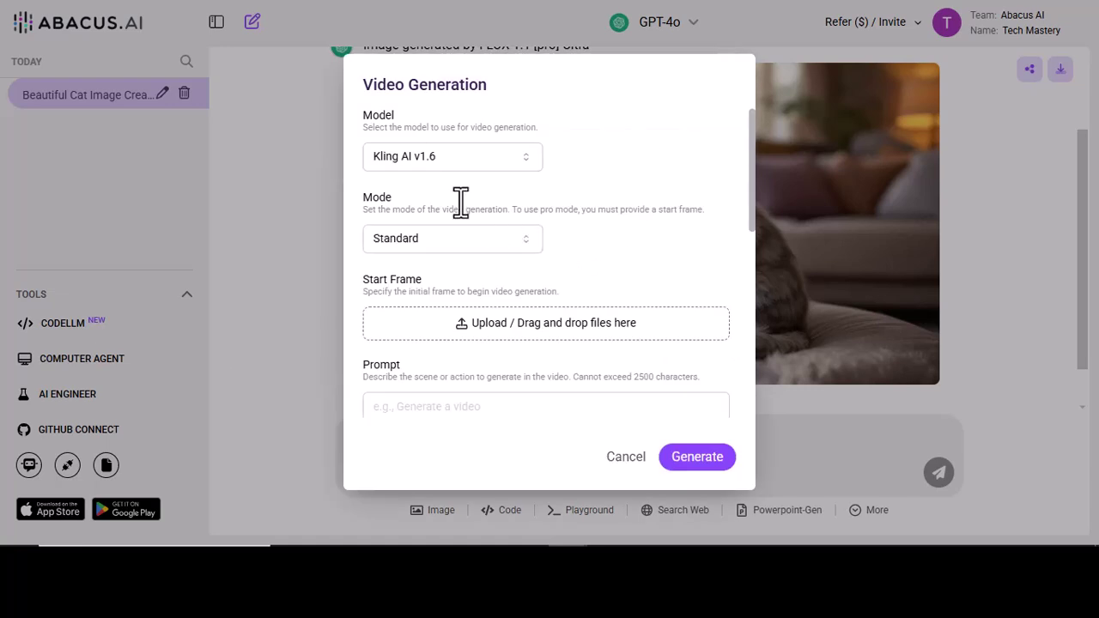
left_click(427, 168)
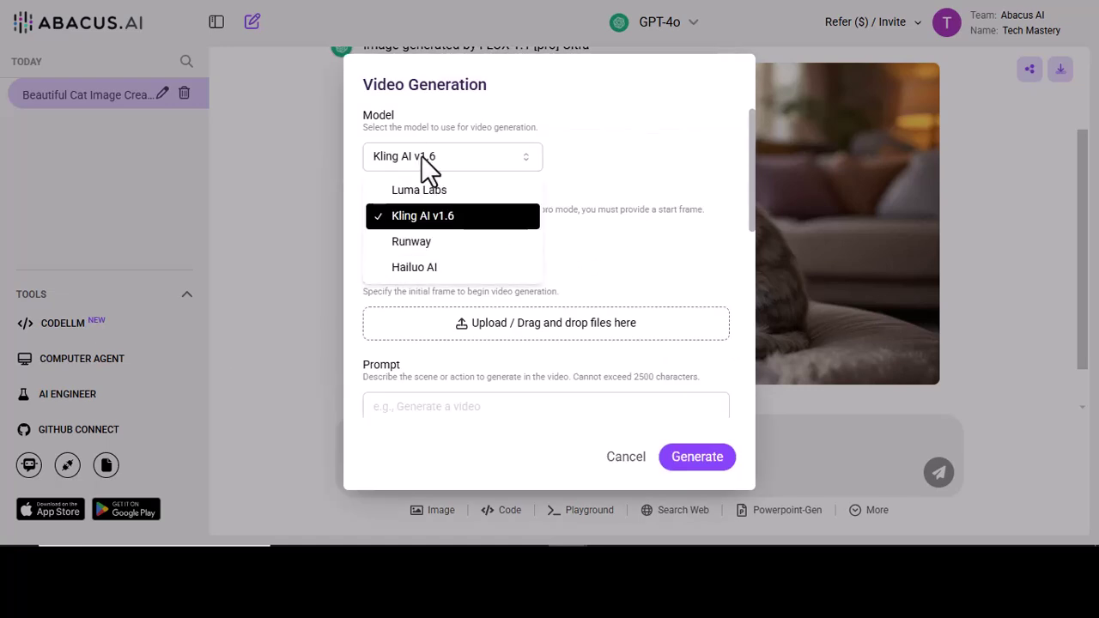
left_click(422, 159)
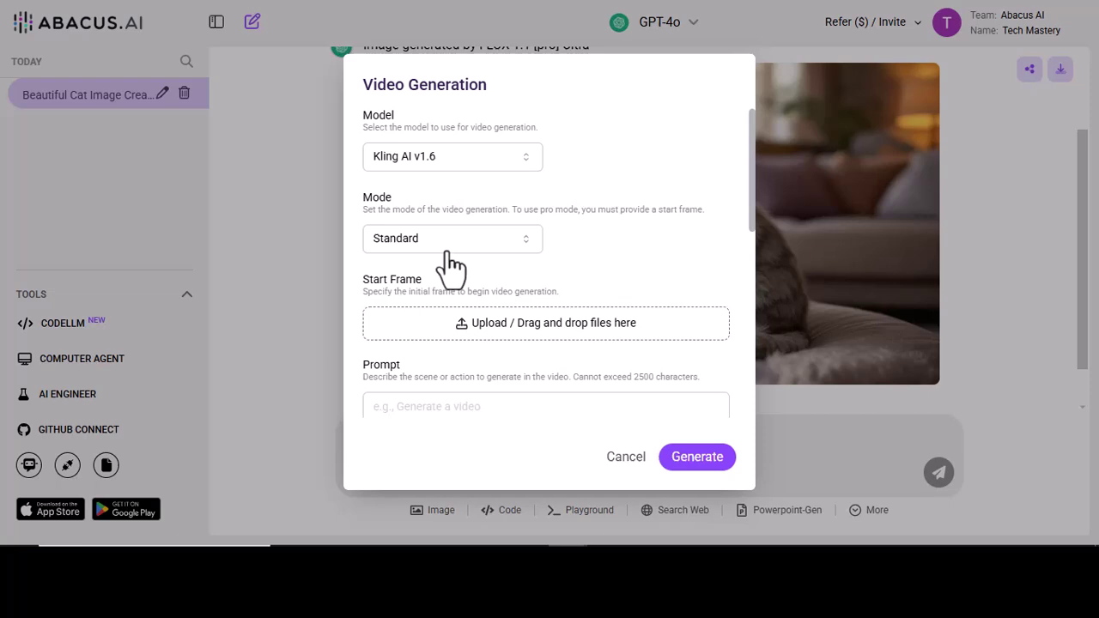
Step: Upload download.jpeg as the video's Start Frame
left_click(517, 322)
left_click(175, 101)
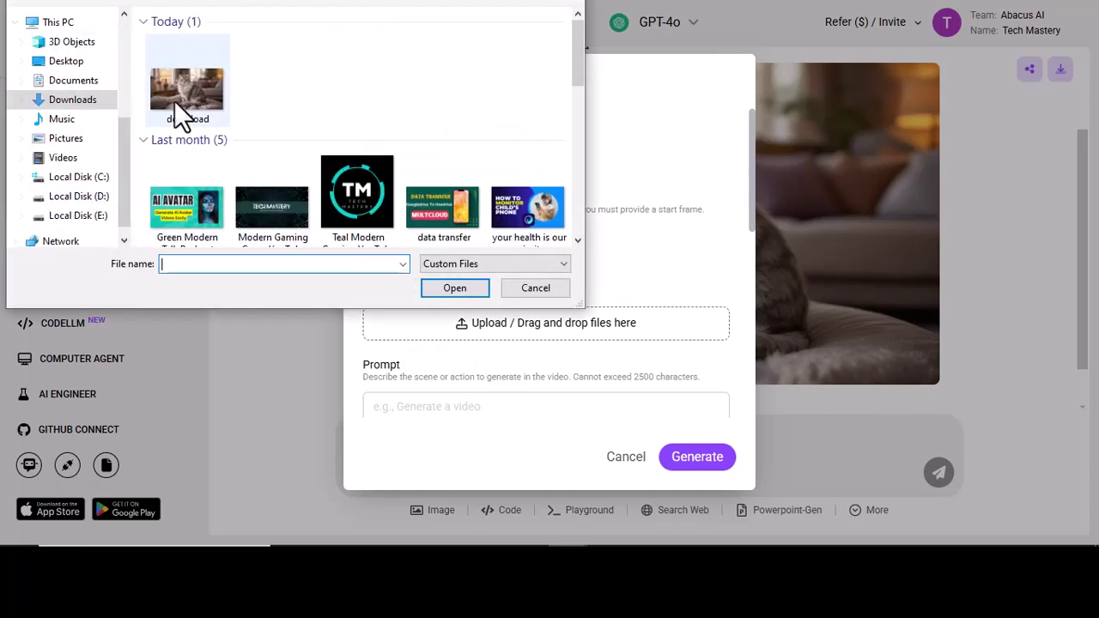
left_click(461, 288)
scroll(457, 282, "down", 2)
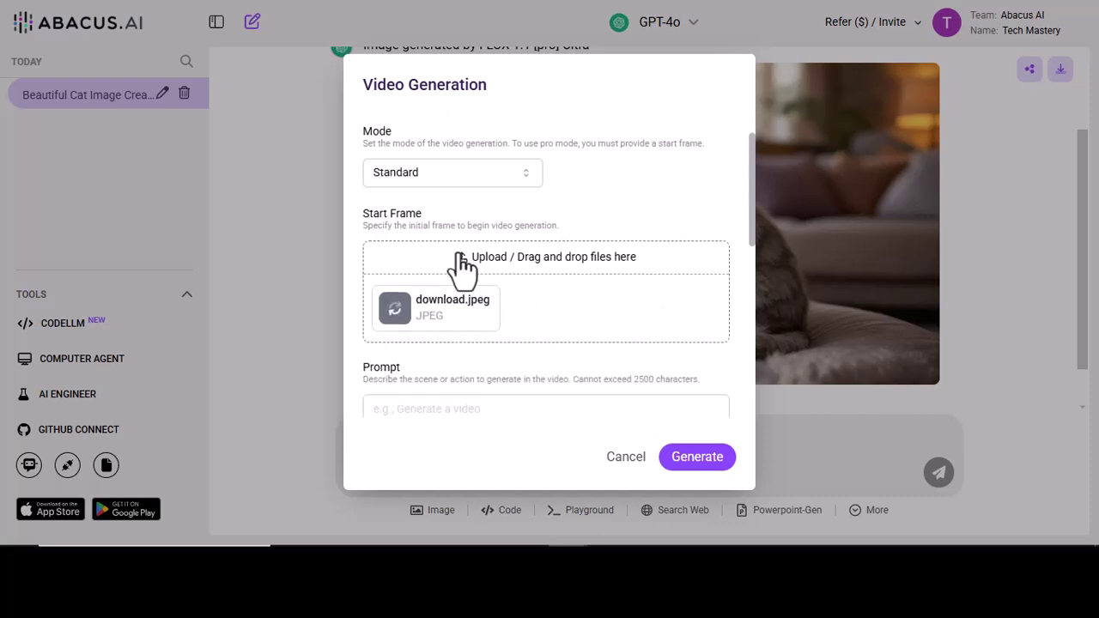
scroll(463, 267, "down", 1)
Step: Enter the video prompt 'cat playing in park'
left_click(438, 396)
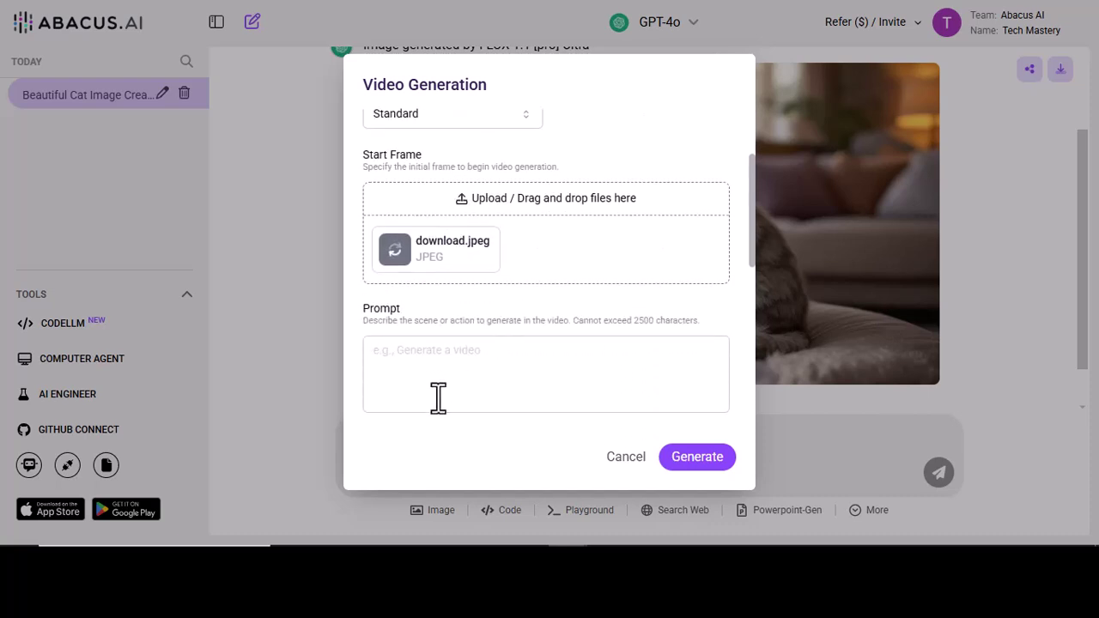
type("cat playin")
scroll(438, 396, "down", 2)
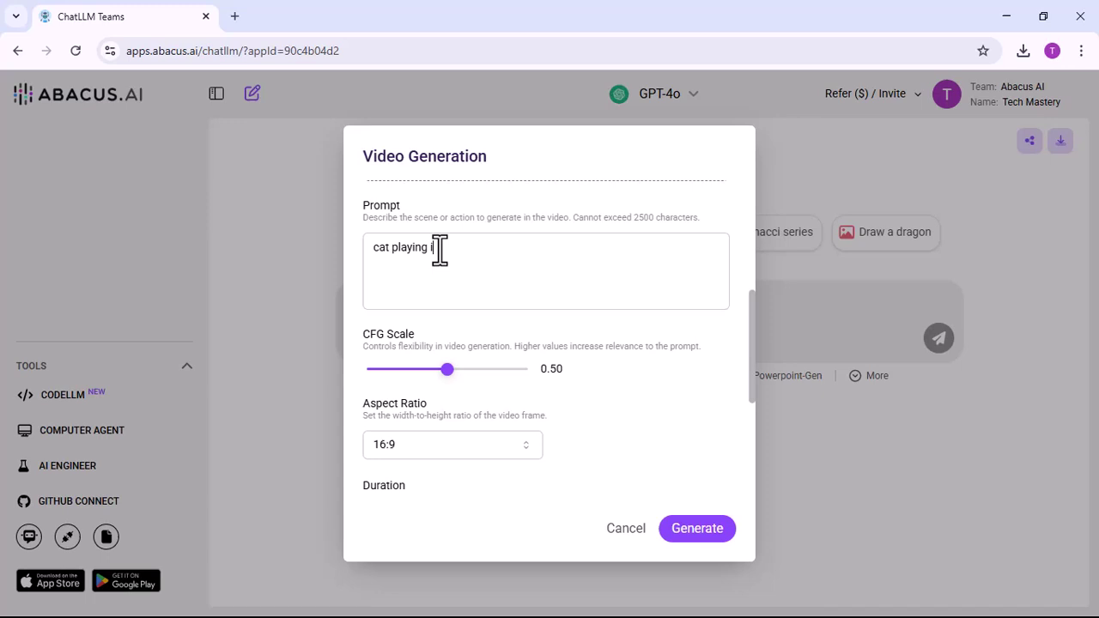
type("g in park")
scroll(473, 490, "up", 1)
scroll(430, 453, "down", 3)
Step: Set the video duration to 10 seconds and generate the cat video
left_click(422, 434)
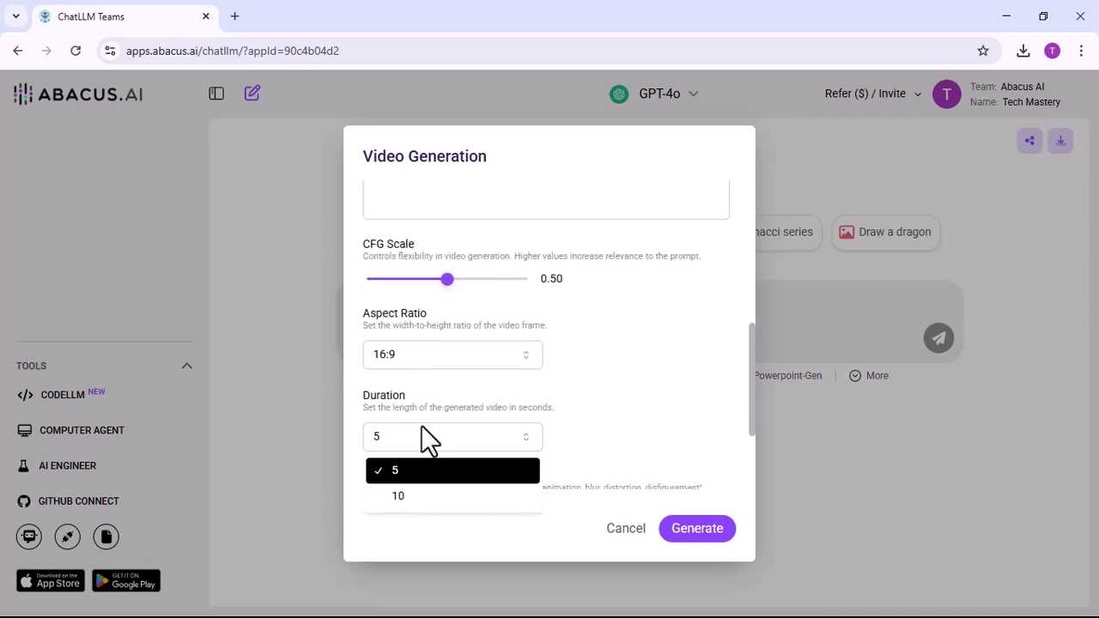
left_click(617, 390)
scroll(617, 390, "down", 3)
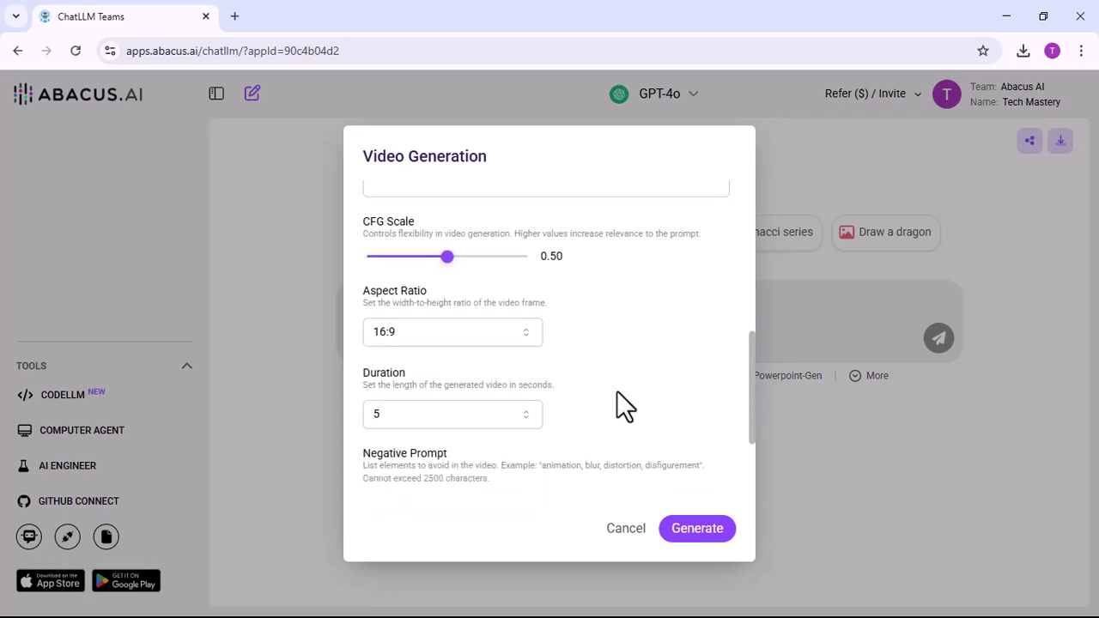
left_click(480, 293)
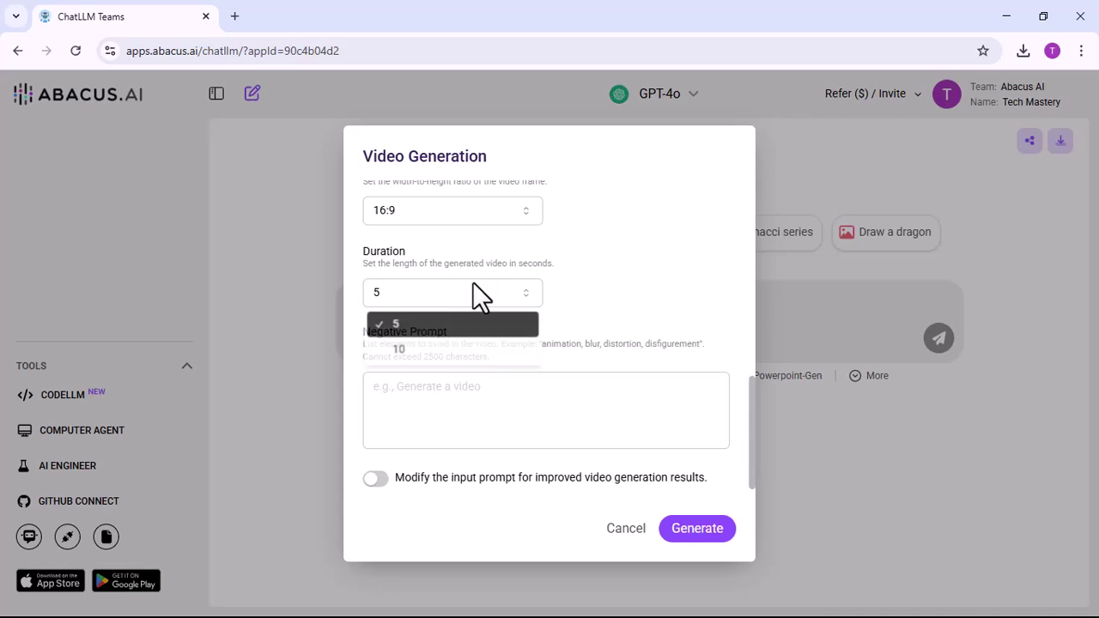
left_click(435, 352)
left_click(697, 528)
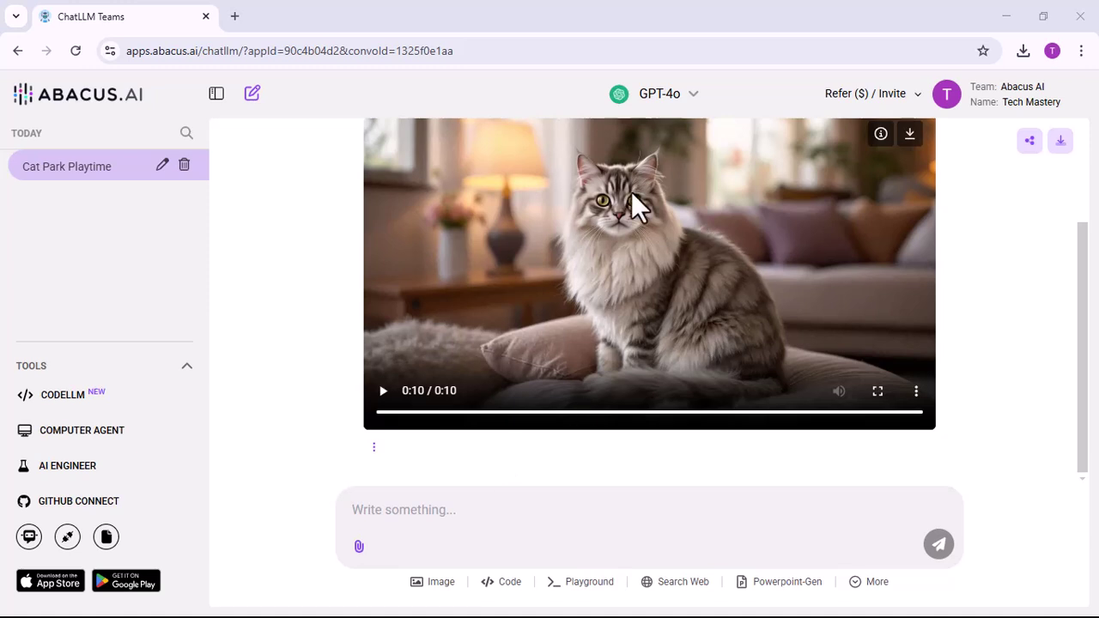
Step: Play the 10-second Kling cat video, pause it around 0:09, then scroll up to the prompt
left_click(381, 395)
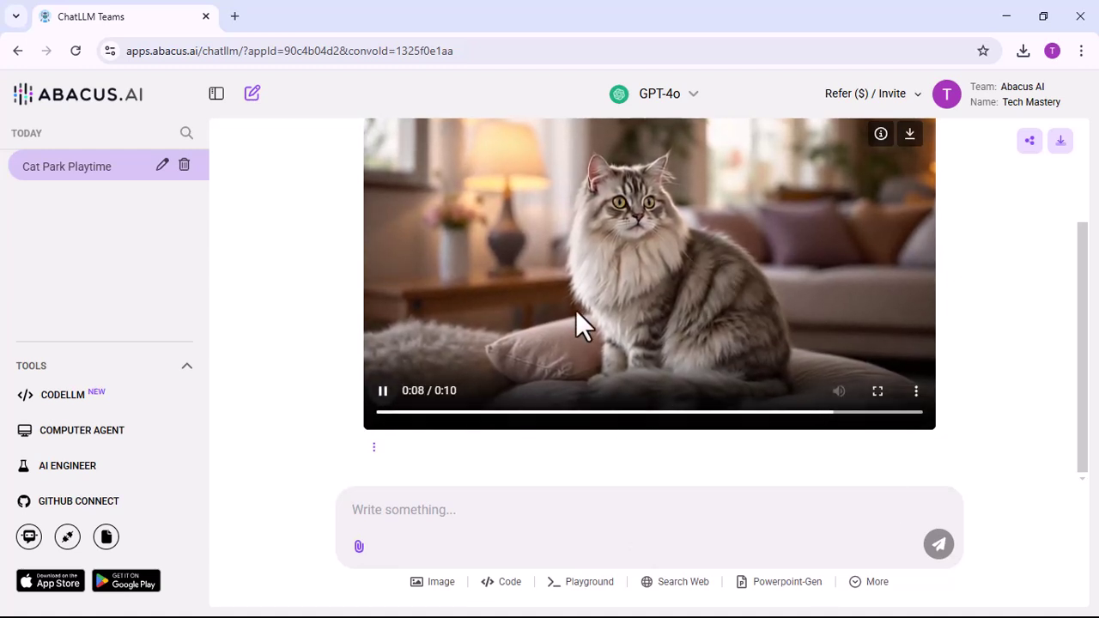
left_click(383, 393)
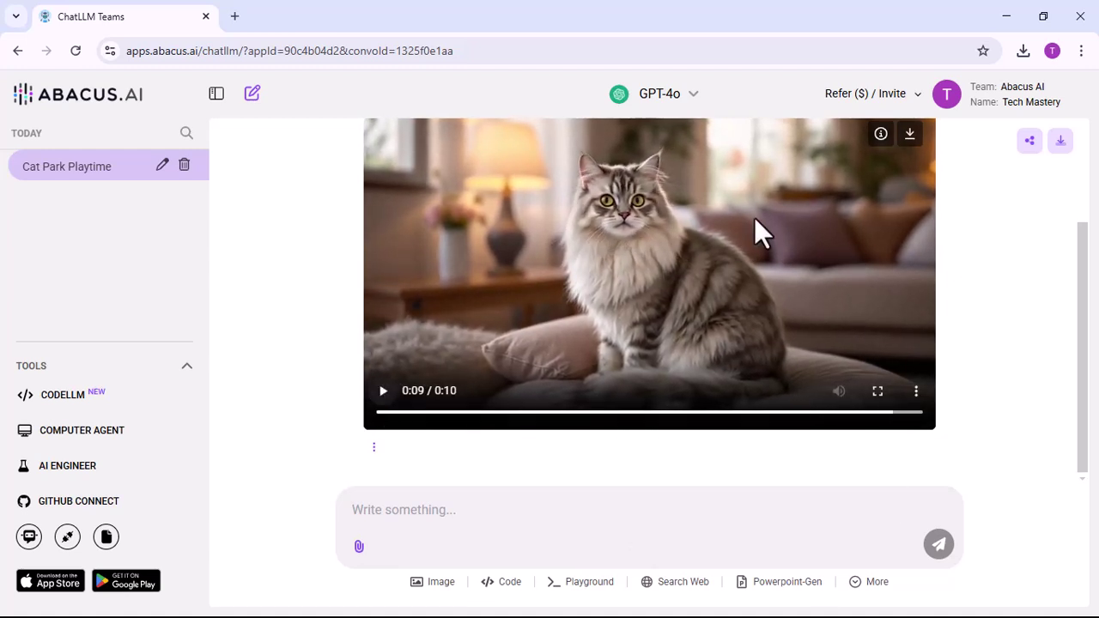
scroll(754, 218, "up", 2)
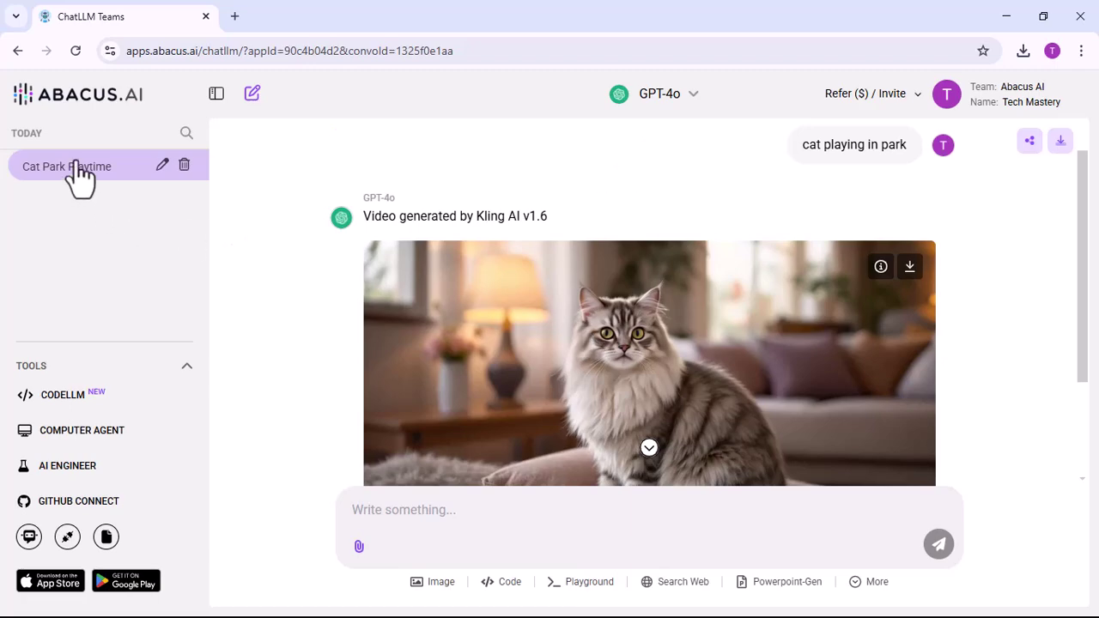